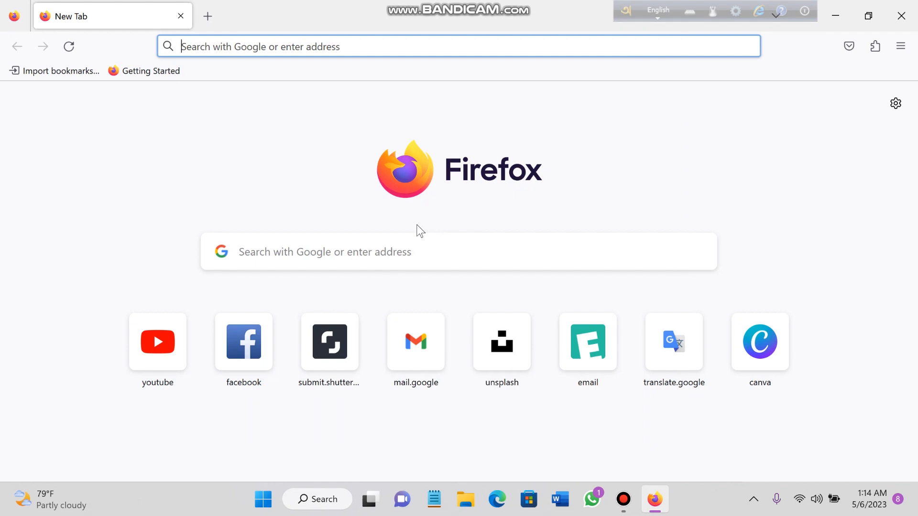
Open the canva.com website
type("can")
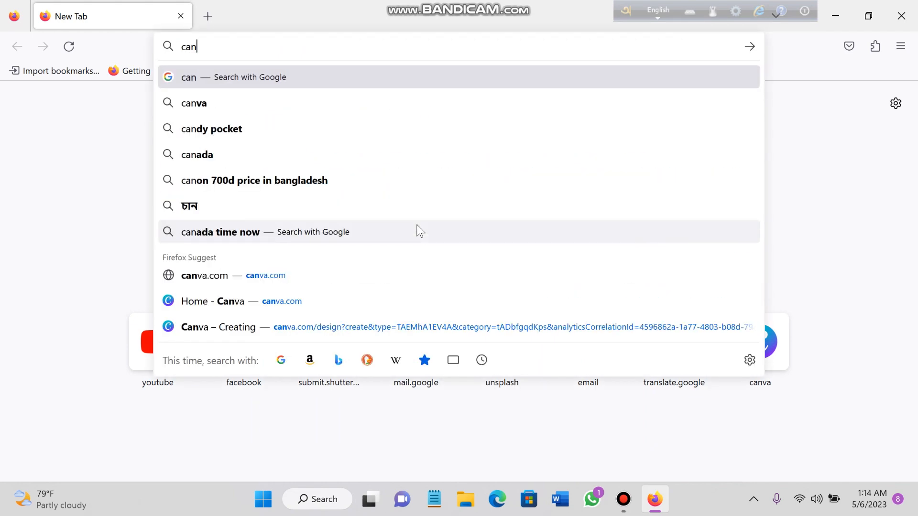
type("va.com")
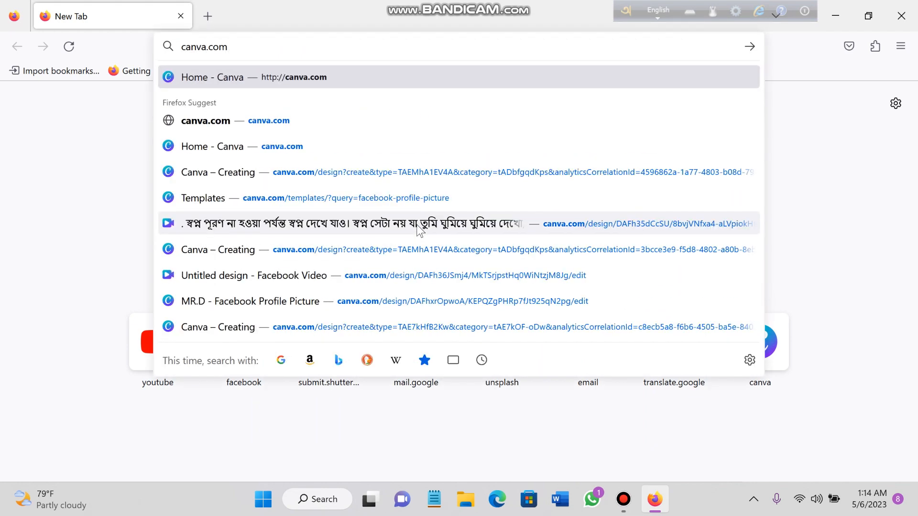
key("Return")
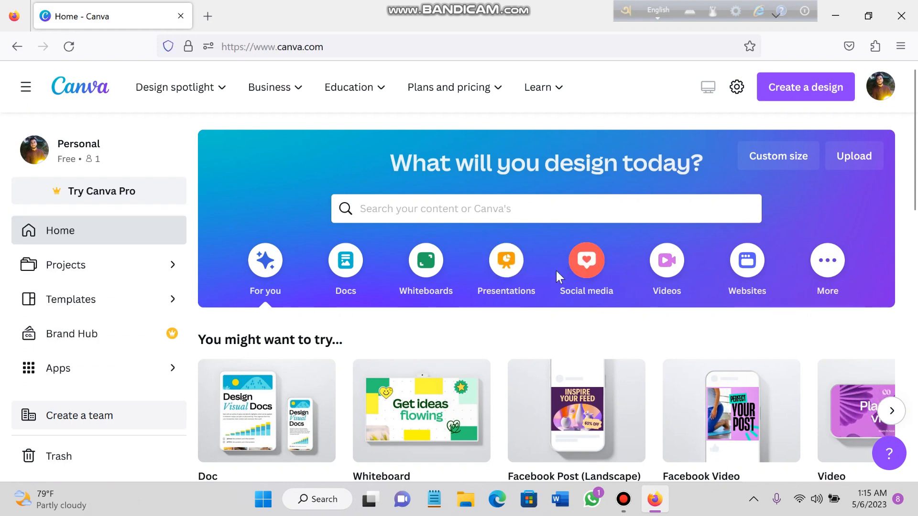
Search the Canva templates for "youtube thumbnail" and create a blank YouTube Thumbnail design
scroll(544, 306, "down", 3)
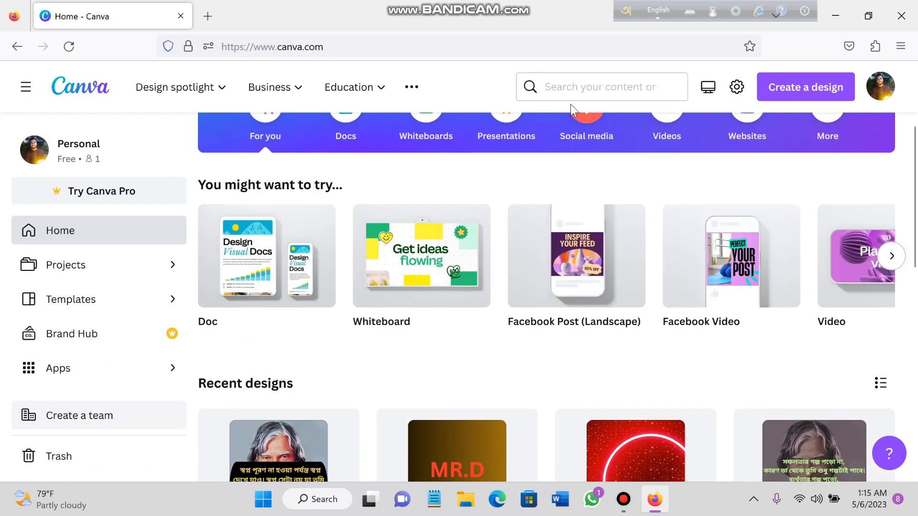
scroll(559, 217, "up", 2)
scroll(558, 213, "down", 6)
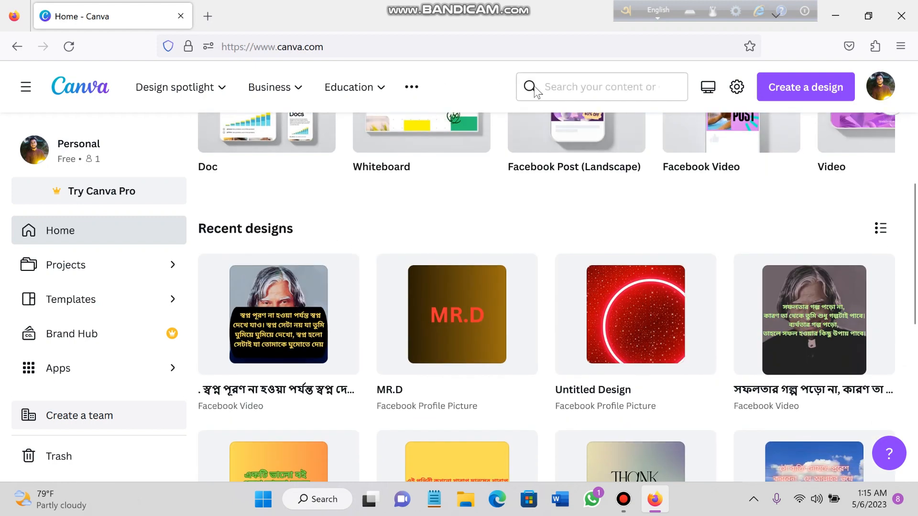
left_click(601, 81)
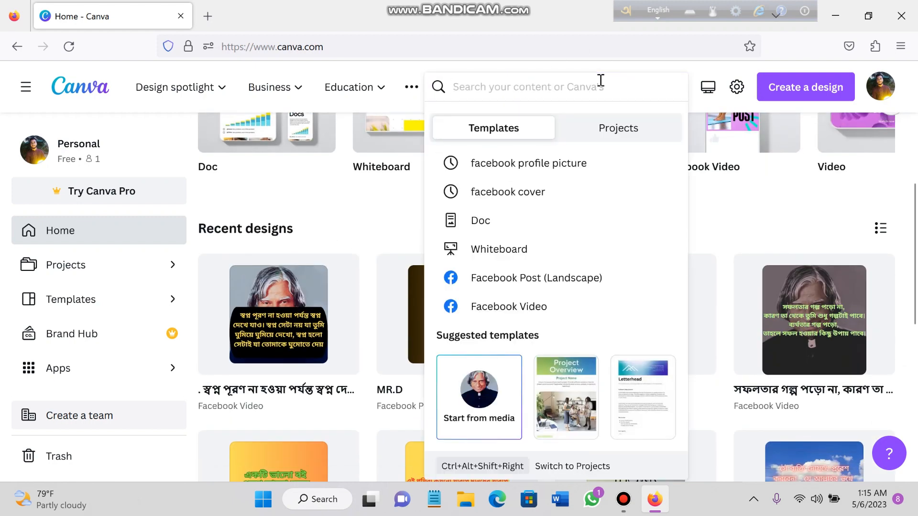
type("yout")
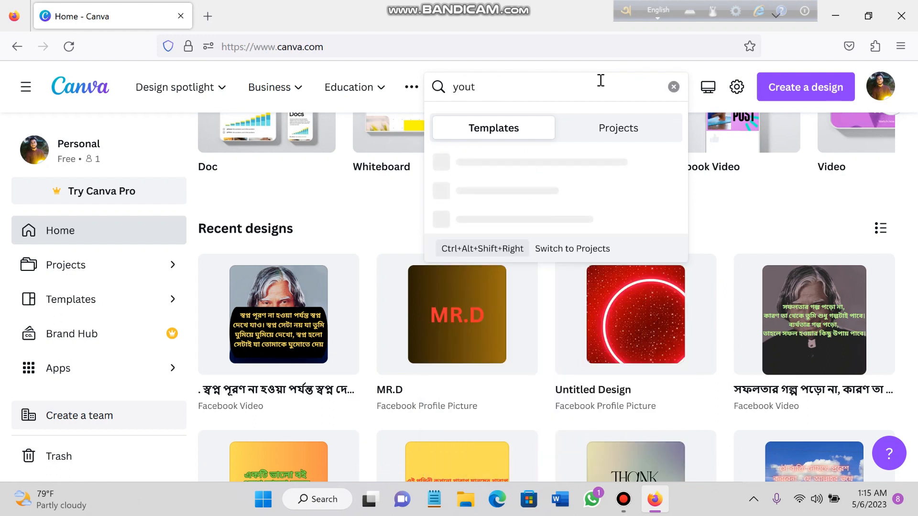
type("ube th")
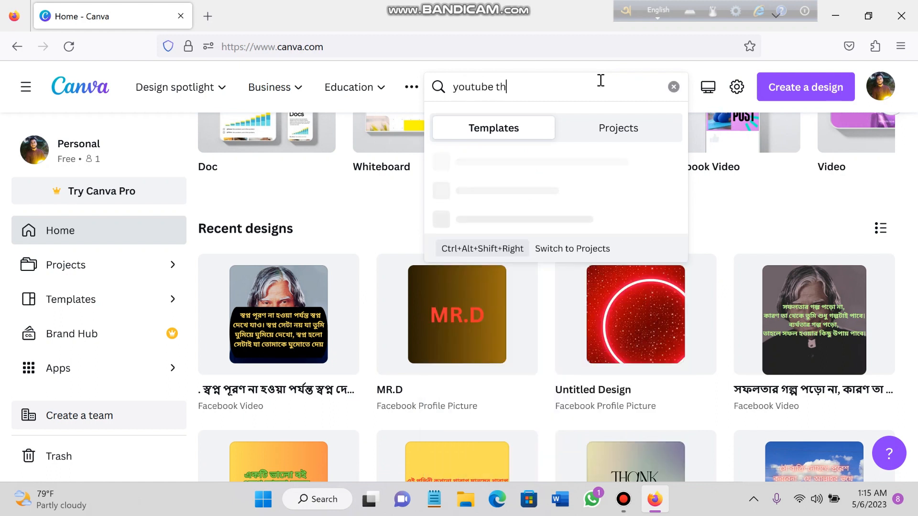
type("u")
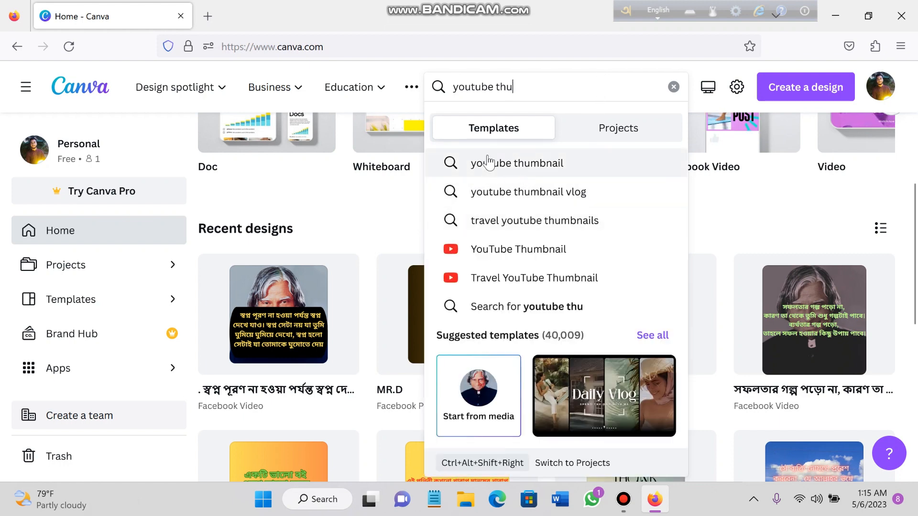
left_click(563, 169)
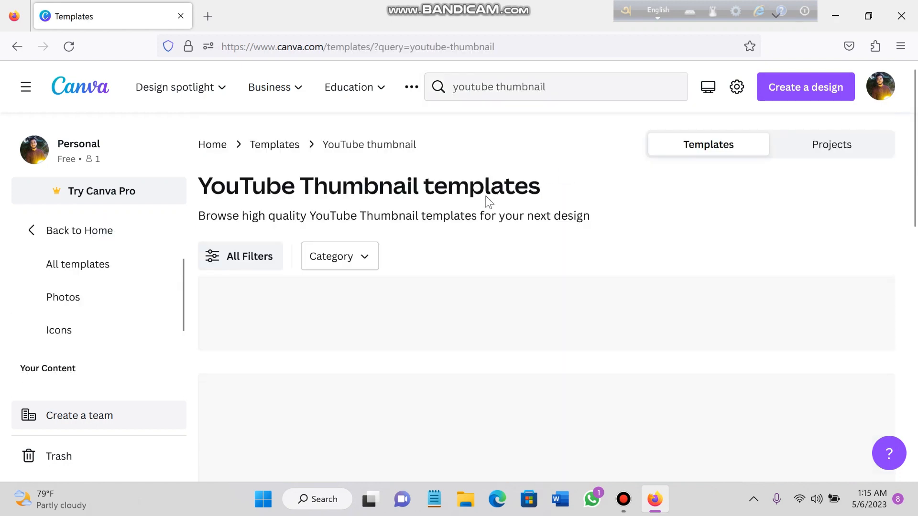
scroll(486, 208, "down", 3)
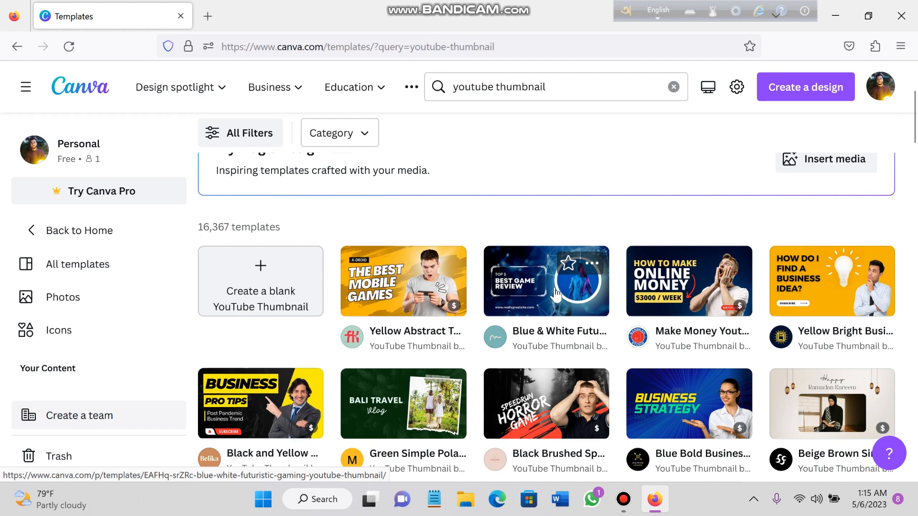
left_click(276, 307)
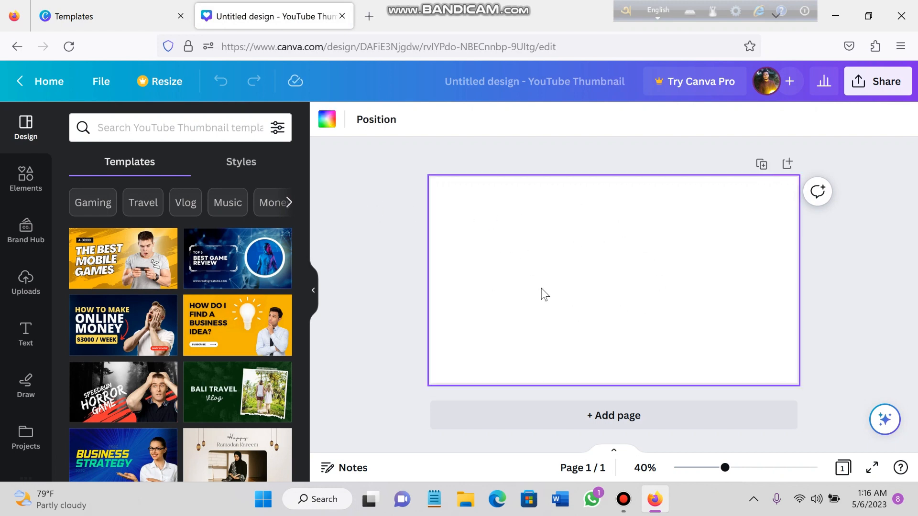
Fill the blank page's background with the black-to-gold gradient from the default colors
left_click(360, 226)
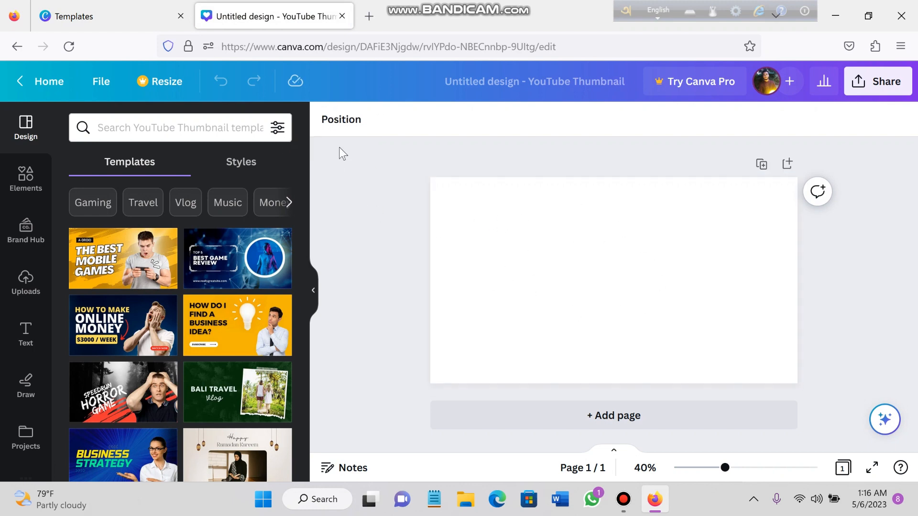
left_click(527, 267)
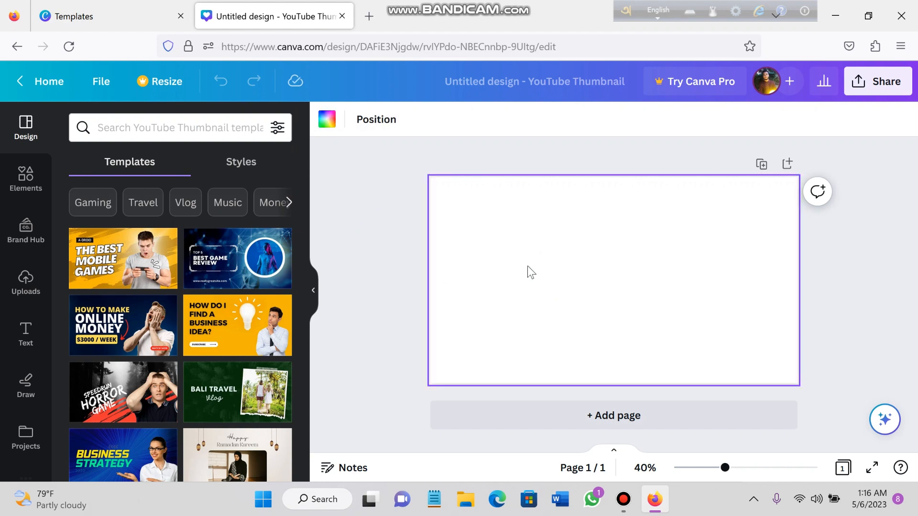
left_click(328, 119)
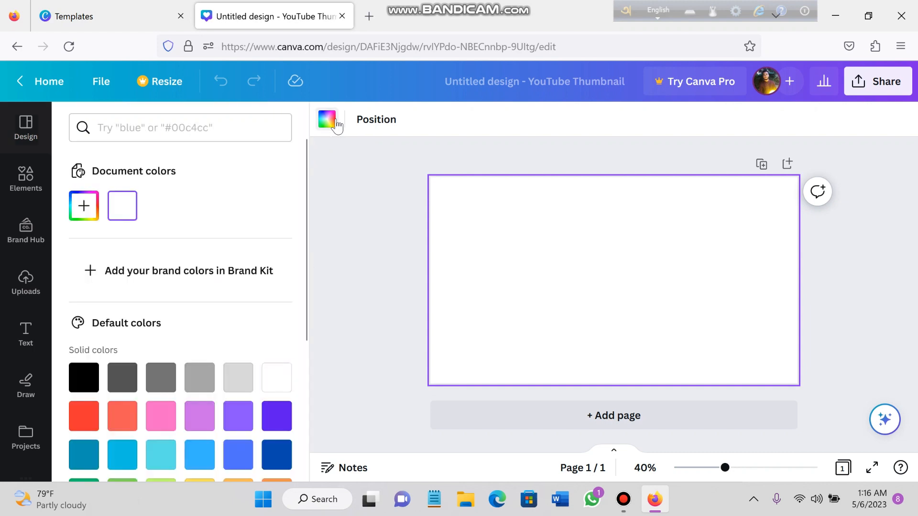
scroll(211, 282, "down", 3)
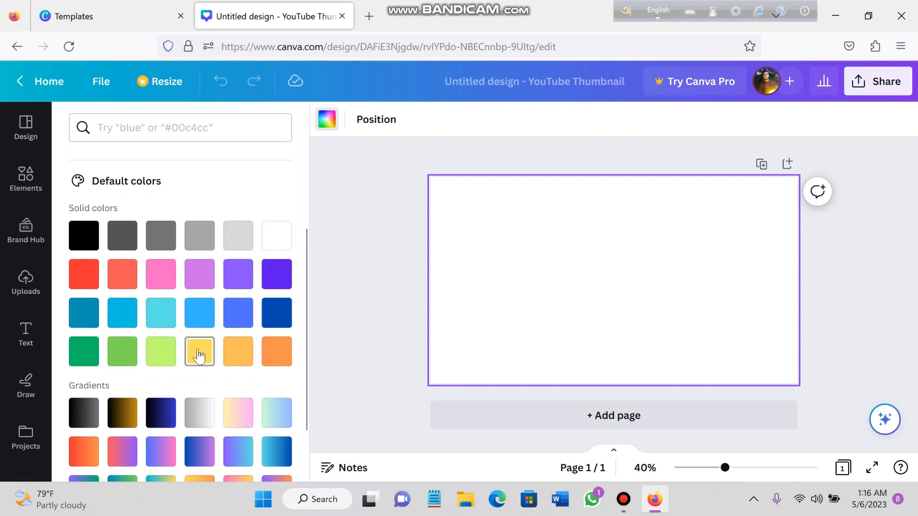
scroll(196, 366, "down", 2)
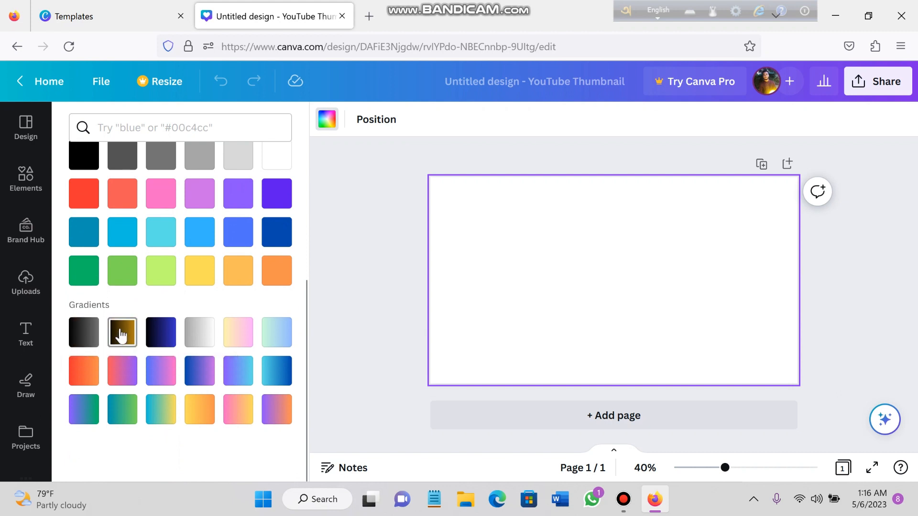
left_click(122, 336)
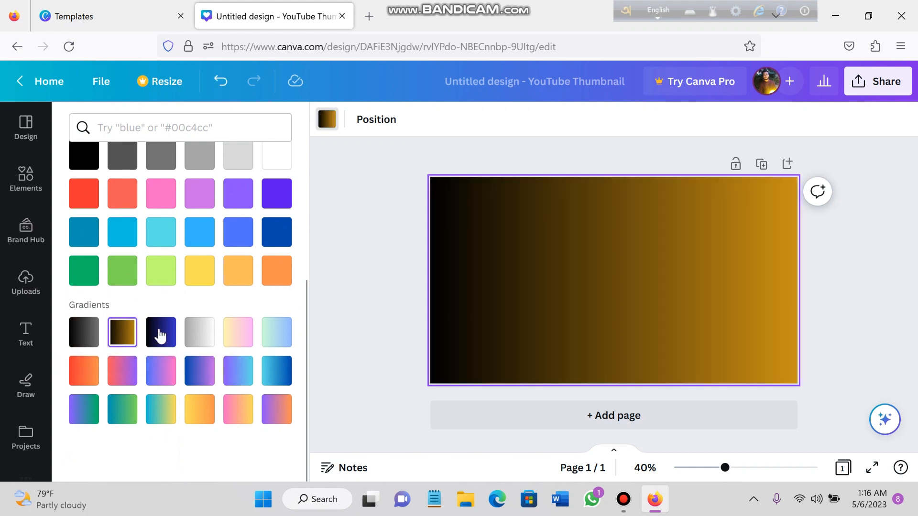
key("Escape")
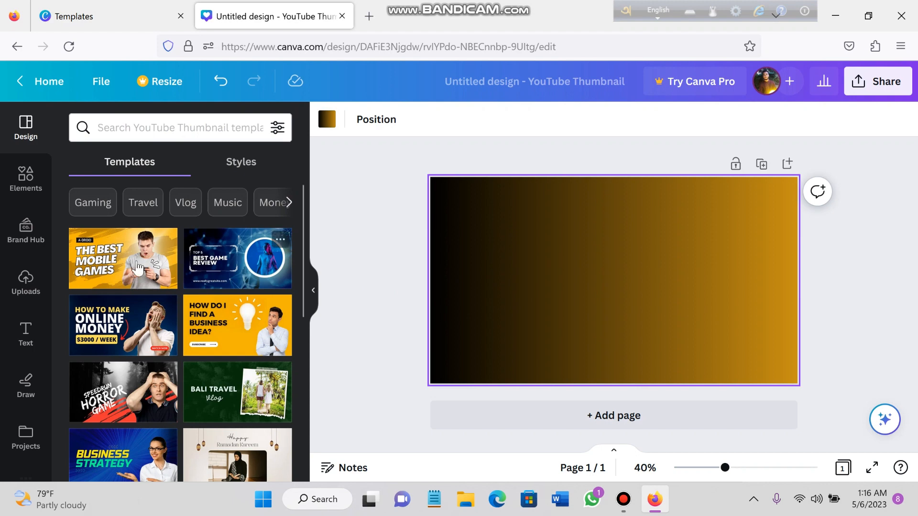
Add a subheading to the page with the text "CANVA"
left_click(28, 332)
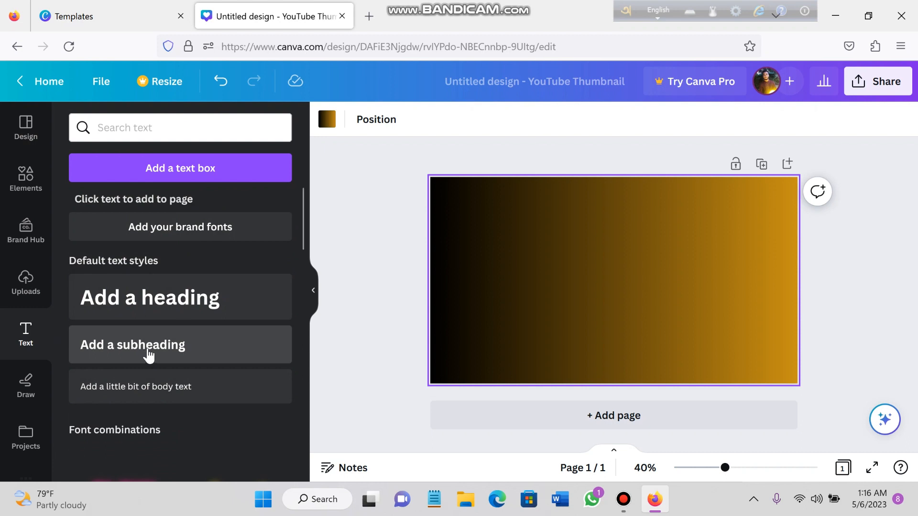
left_click(148, 355)
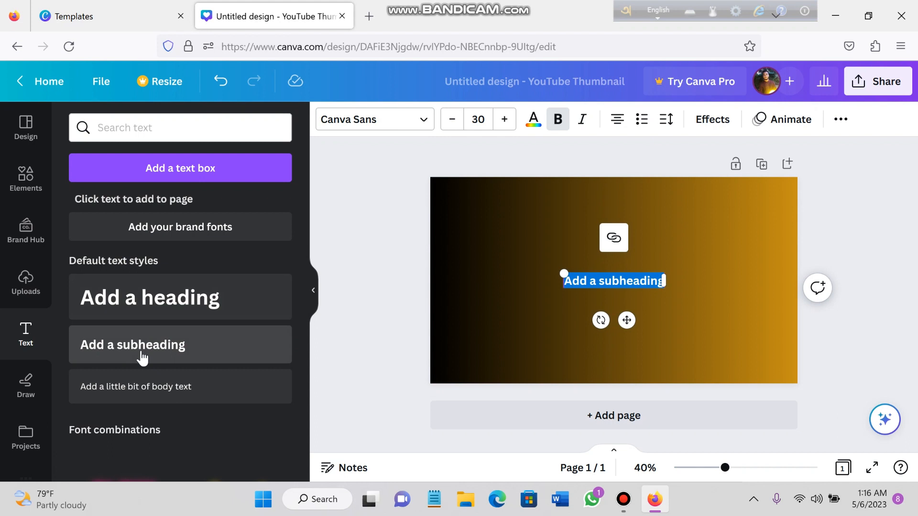
type("CANVA")
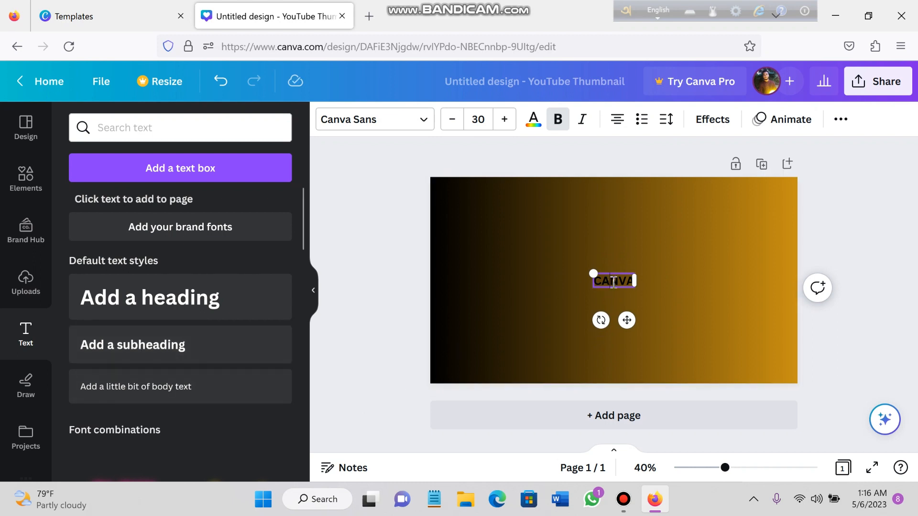
Increase the CANVA text's size to 58 and change its font to Anton
double_click(612, 281)
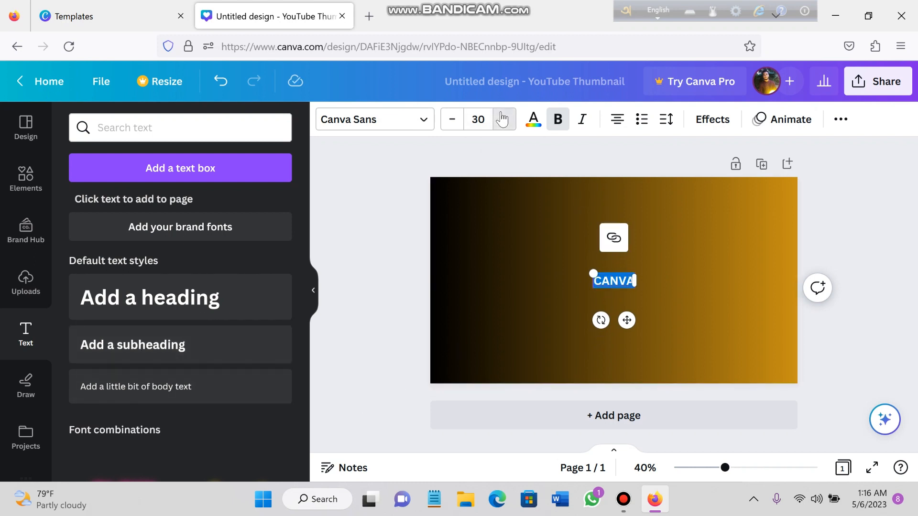
left_click(501, 120)
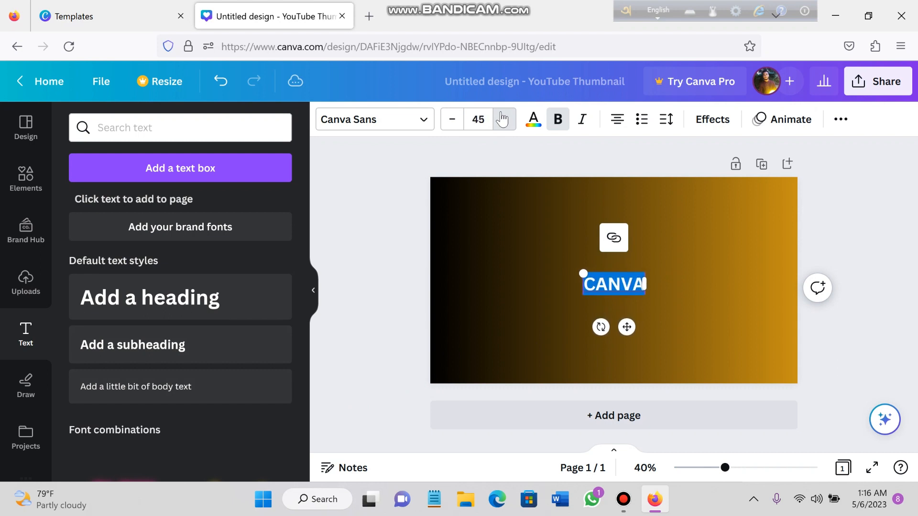
left_click(502, 119)
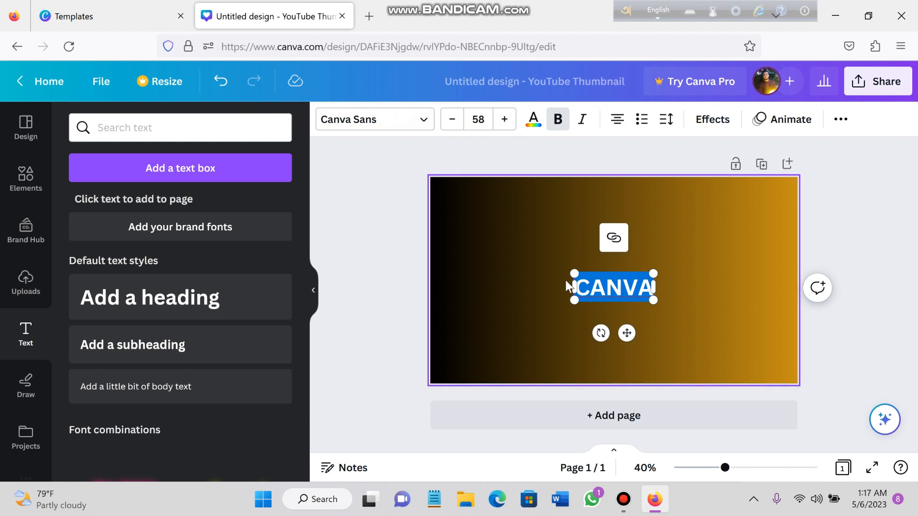
left_click(395, 127)
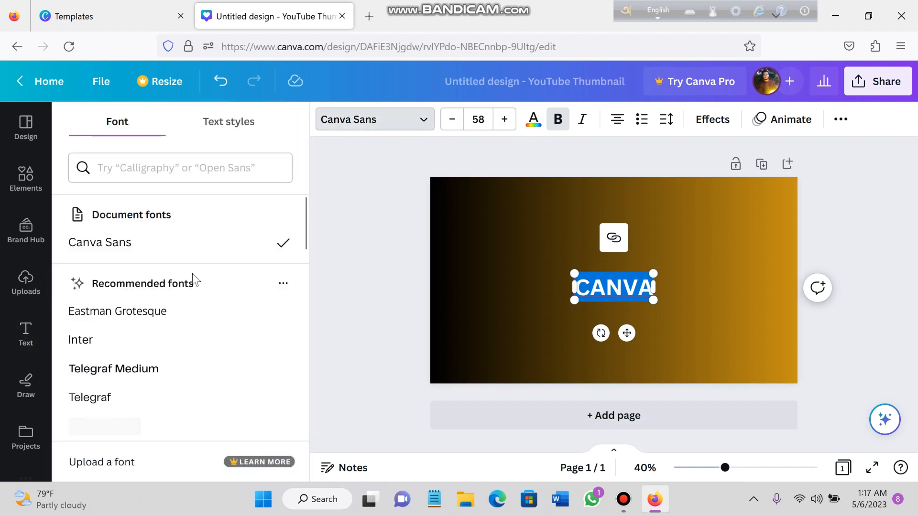
scroll(115, 244, "down", 1)
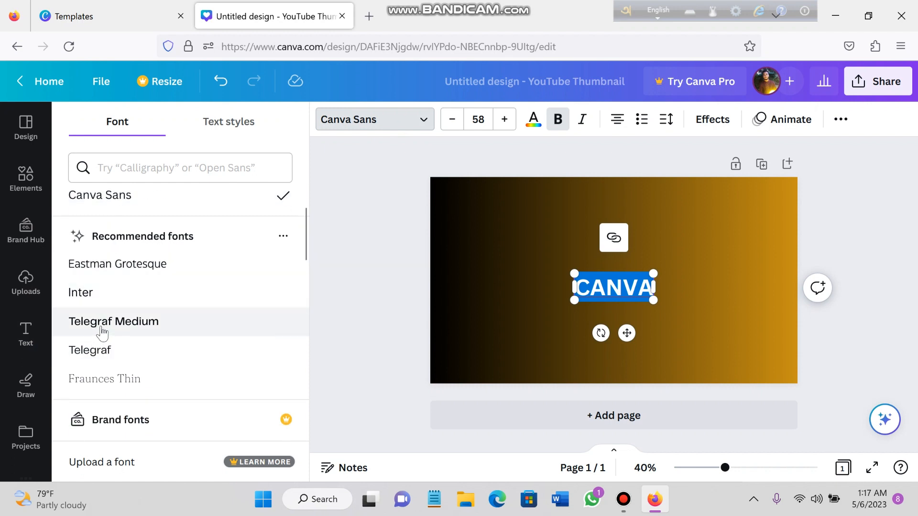
scroll(100, 333, "down", 5)
scroll(102, 333, "down", 2)
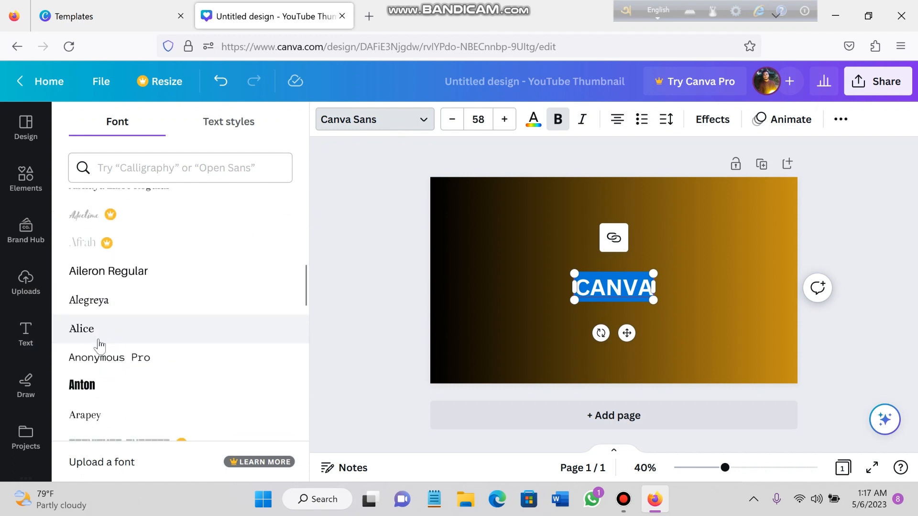
left_click(82, 386)
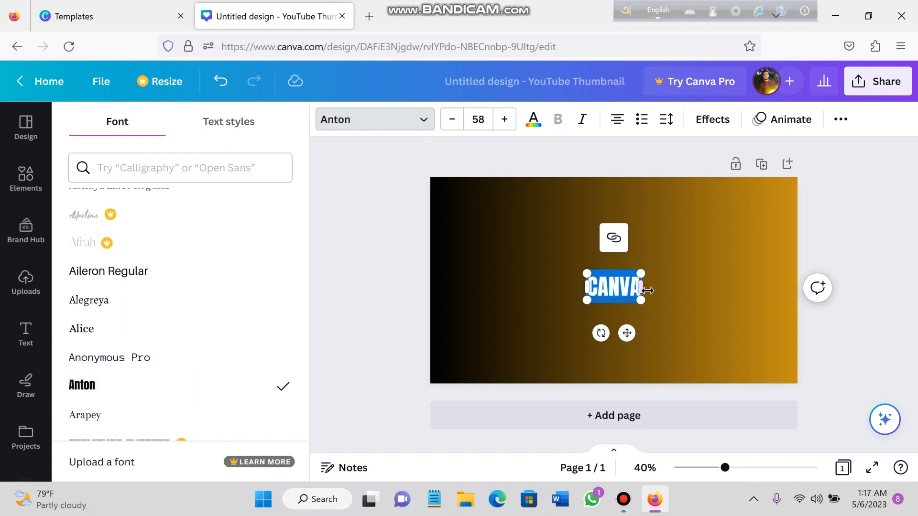
Move the CANVA text to the upper-left area of the page and color it bright red #ff3131
left_click_drag(627, 333, 496, 279)
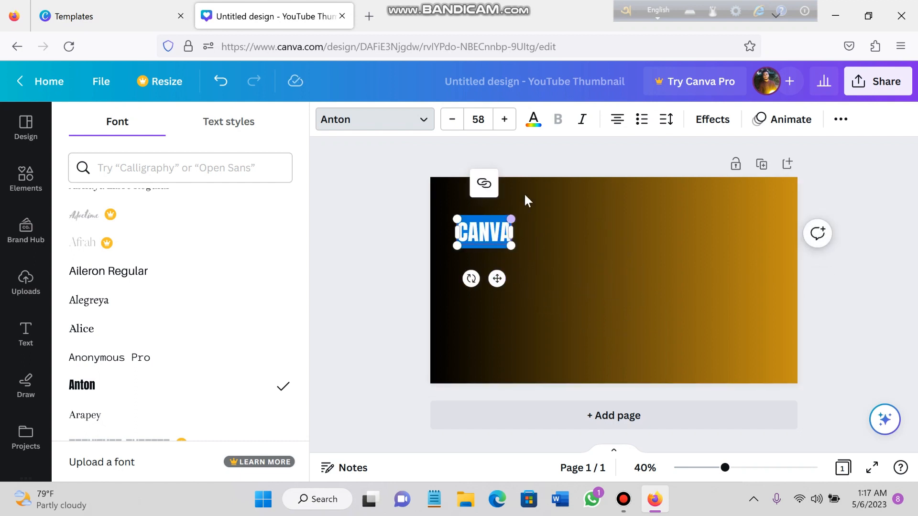
left_click(529, 236)
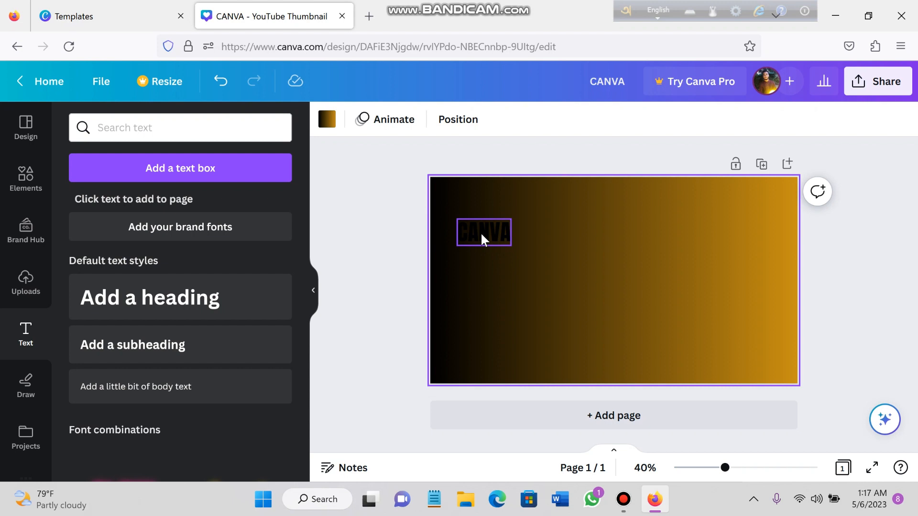
double_click(481, 235)
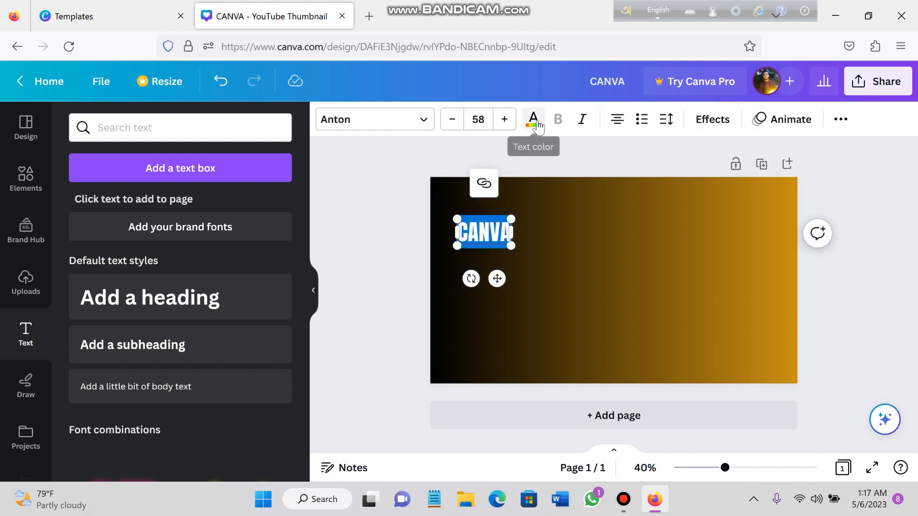
left_click(533, 120)
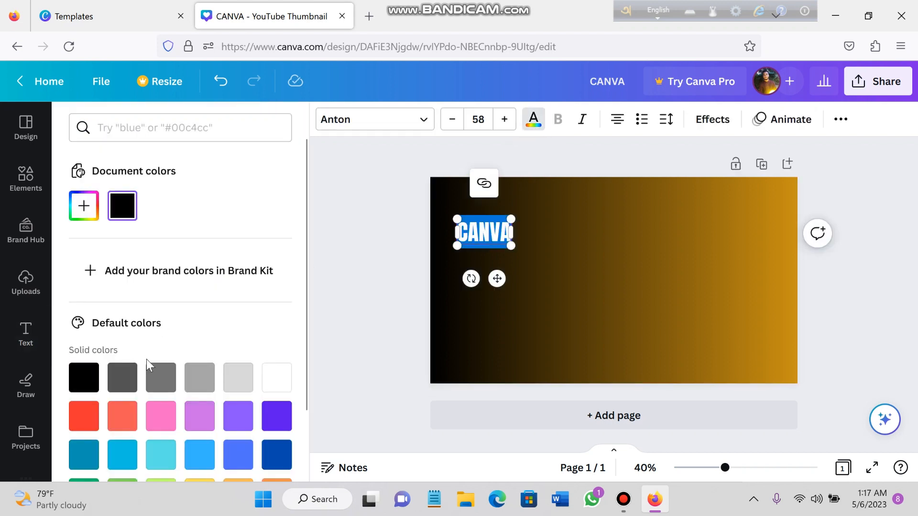
scroll(148, 365, "down", 2)
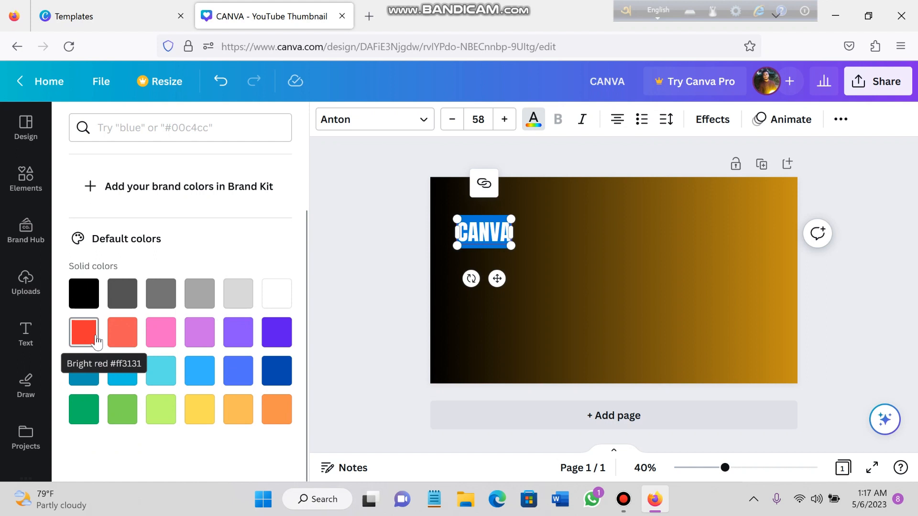
left_click(96, 339)
left_click(405, 265)
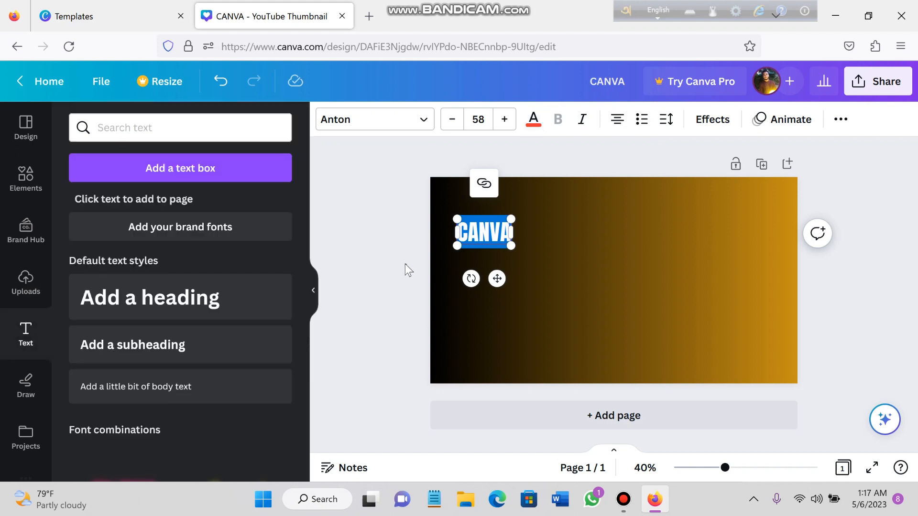
Try the Shadow, Lift, Splice and Outline effects on the CANVA text and settle on the Glitch effect
left_click(558, 287)
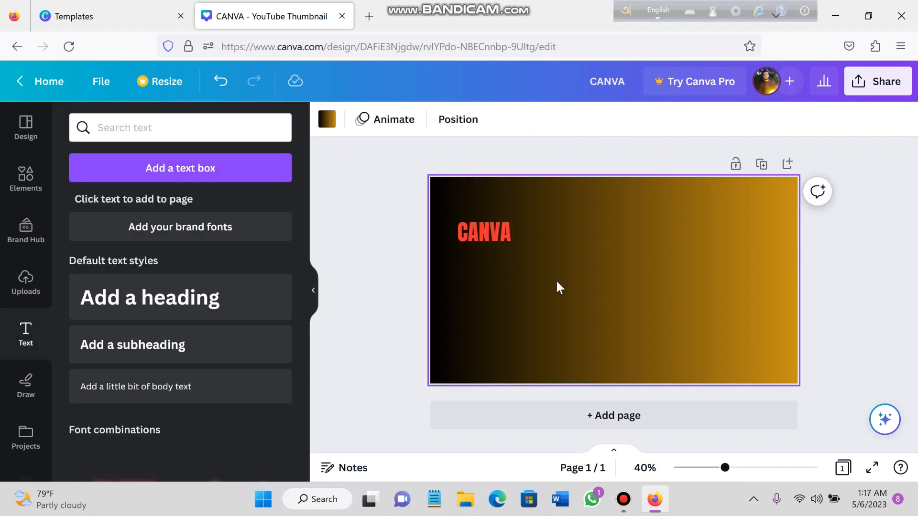
left_click(482, 234)
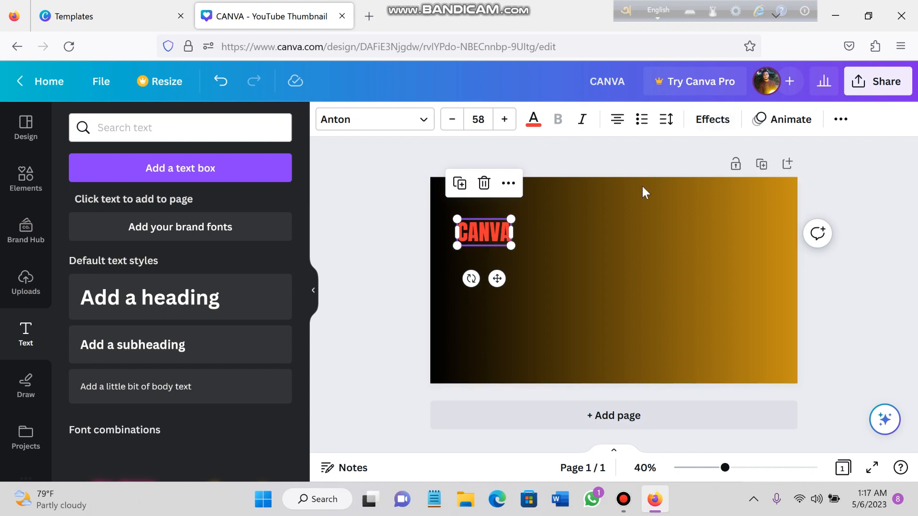
left_click(712, 120)
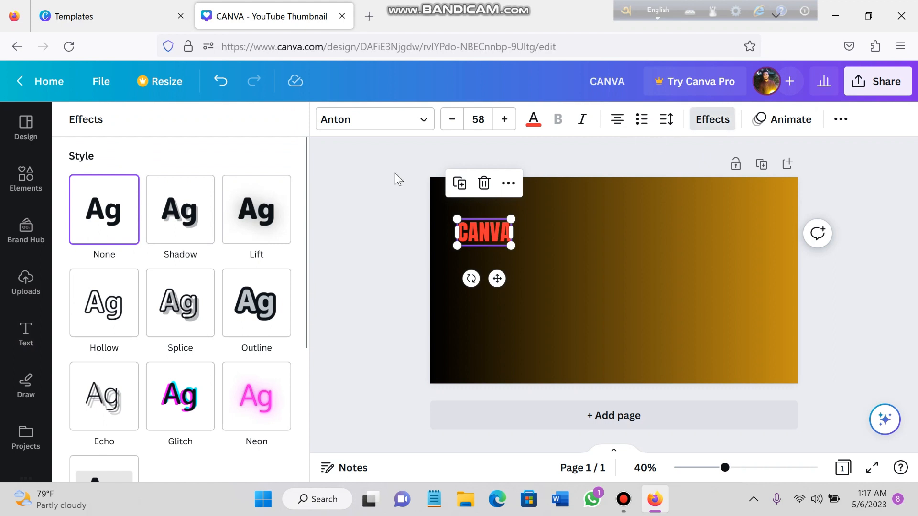
left_click(171, 228)
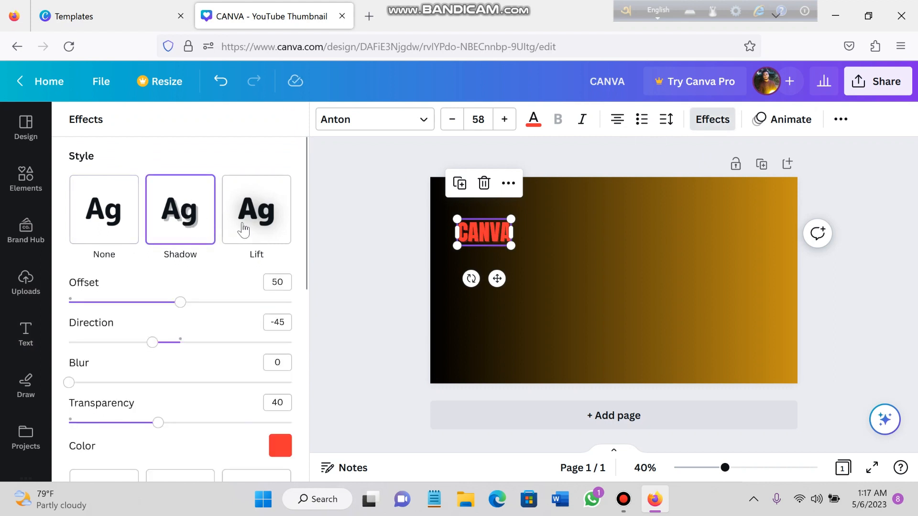
left_click(258, 231)
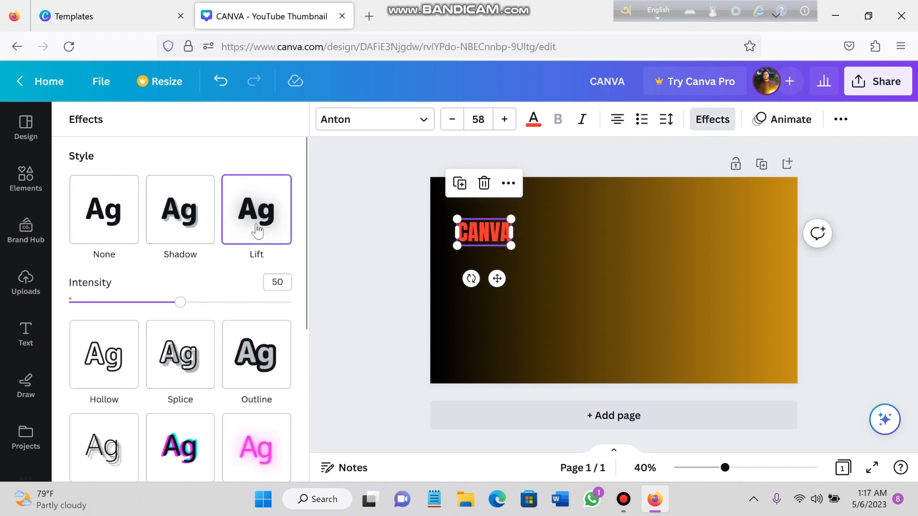
scroll(244, 270, "down", 2)
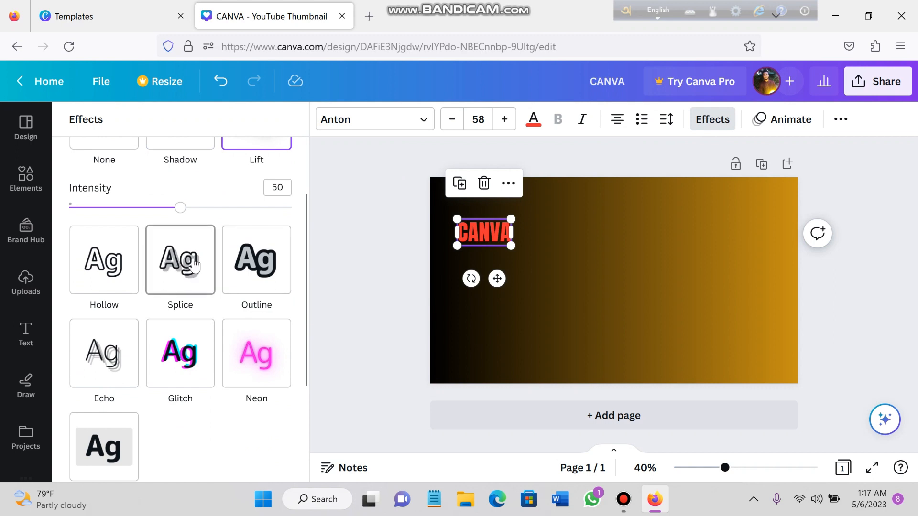
left_click(186, 282)
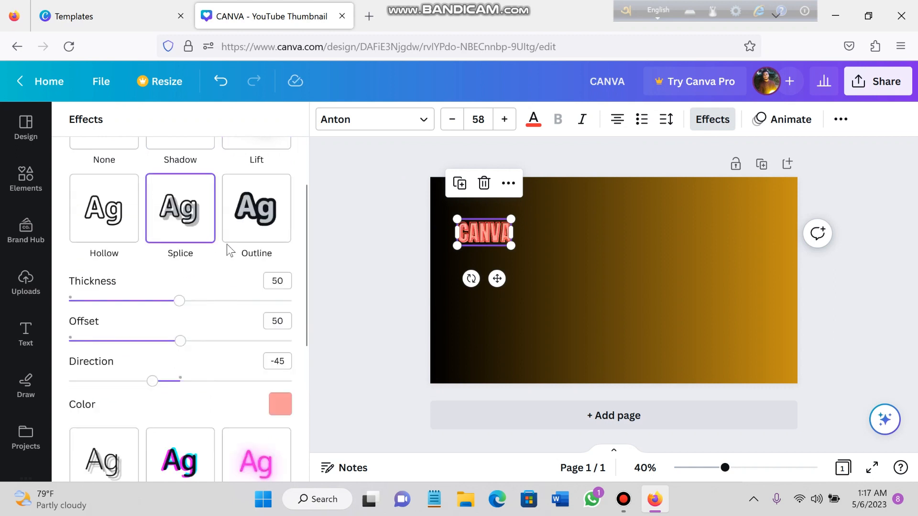
left_click(257, 221)
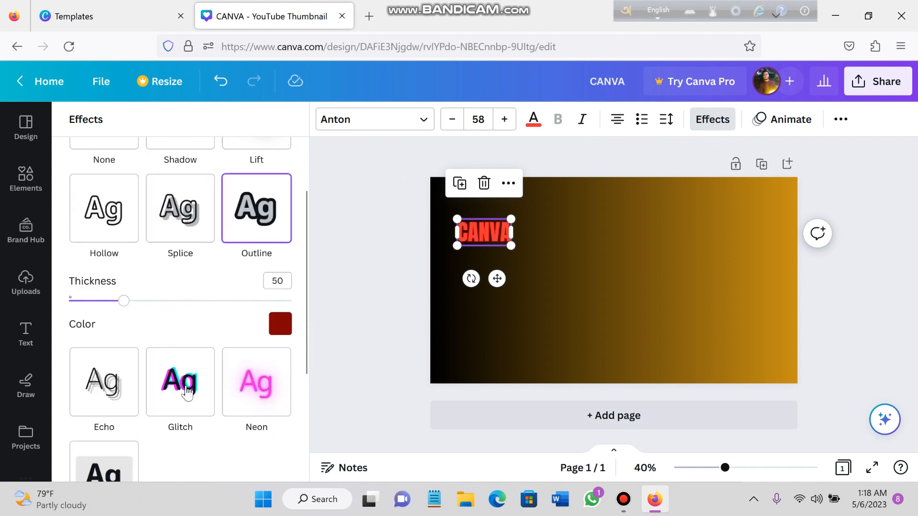
left_click(188, 399)
scroll(215, 390, "down", 1)
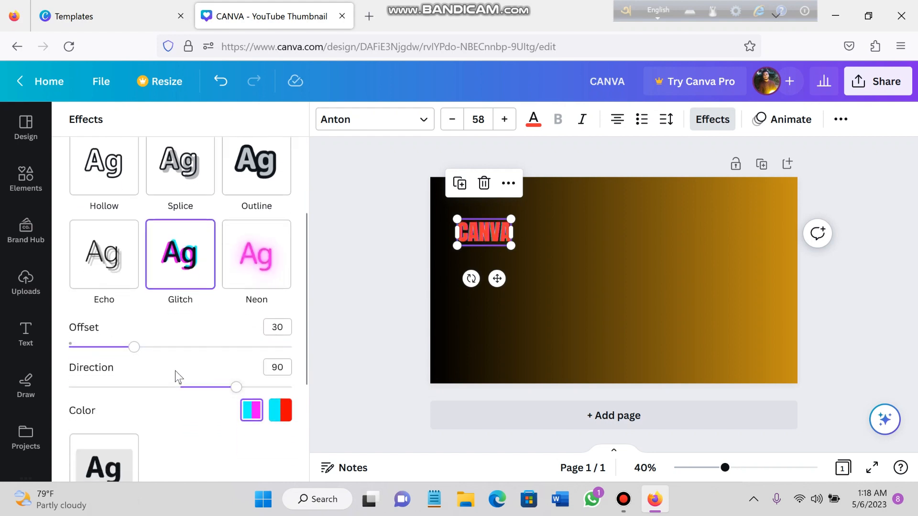
Set the CANVA text's Glitch offset to 51 and its direction to 79
left_click_drag(137, 354, 184, 361)
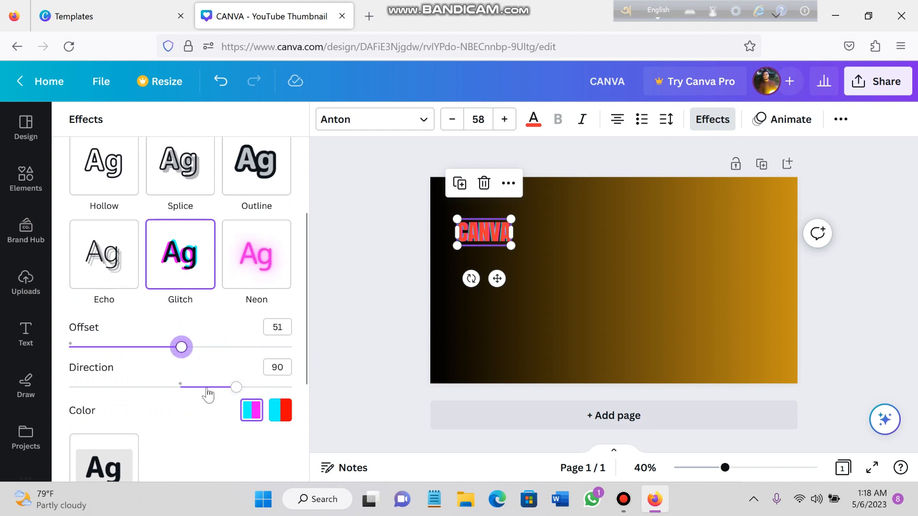
left_click_drag(208, 389, 229, 393)
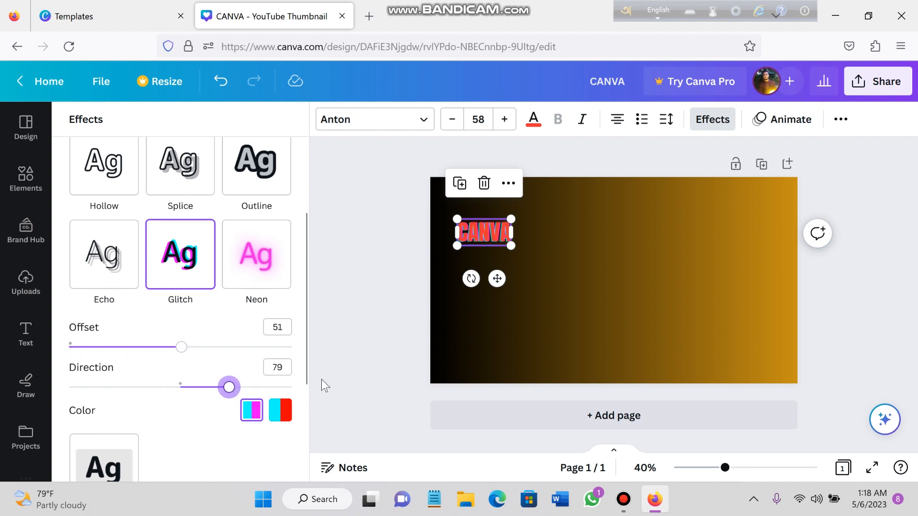
left_click(538, 238)
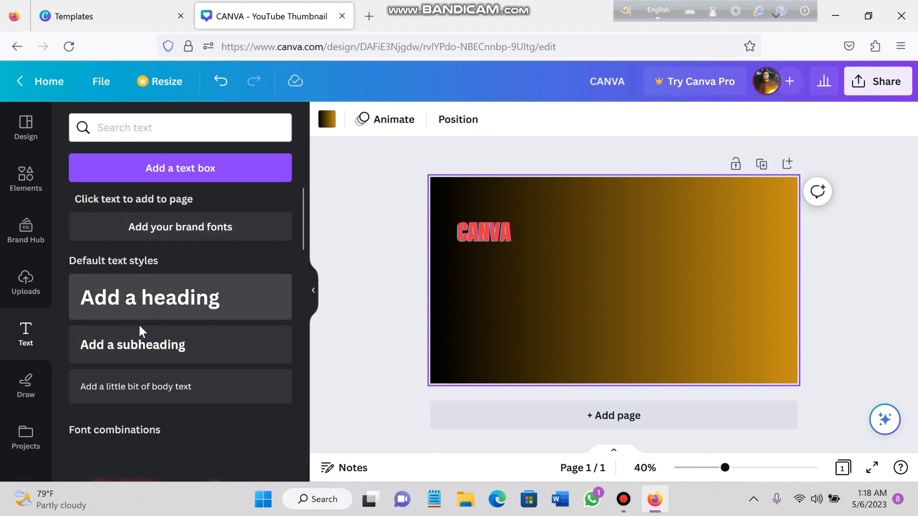
Add a subheading to the page with the Bengali text "ইউটিউবের থাম্বেইল তৈরি করারা সহজ উপায়"
left_click(158, 355)
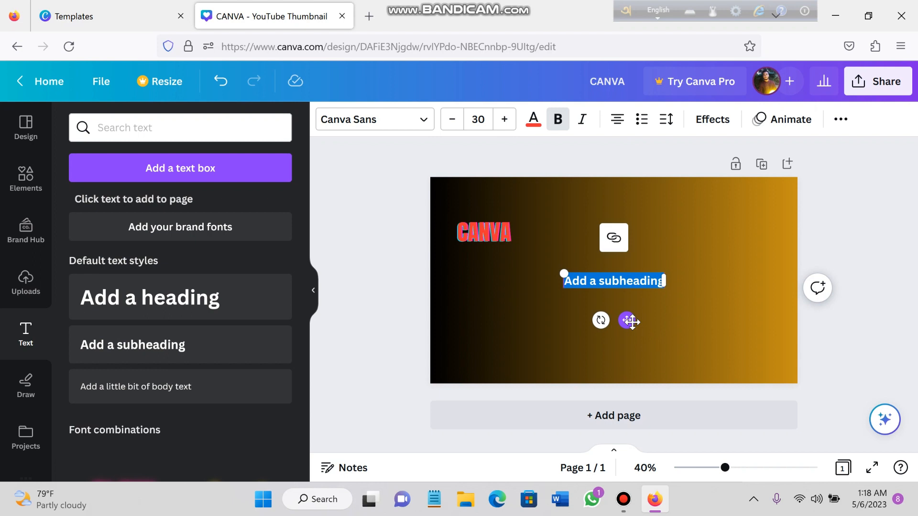
key("alt+shift")
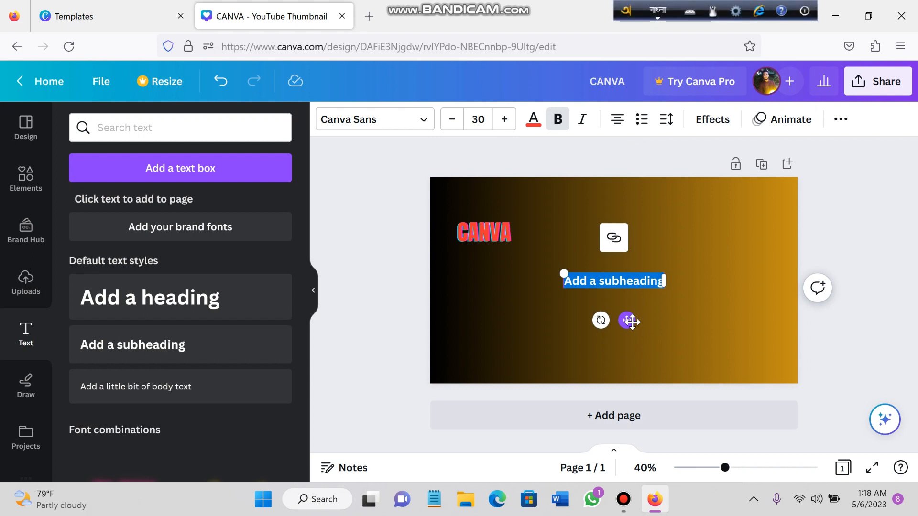
type("iuTiu")
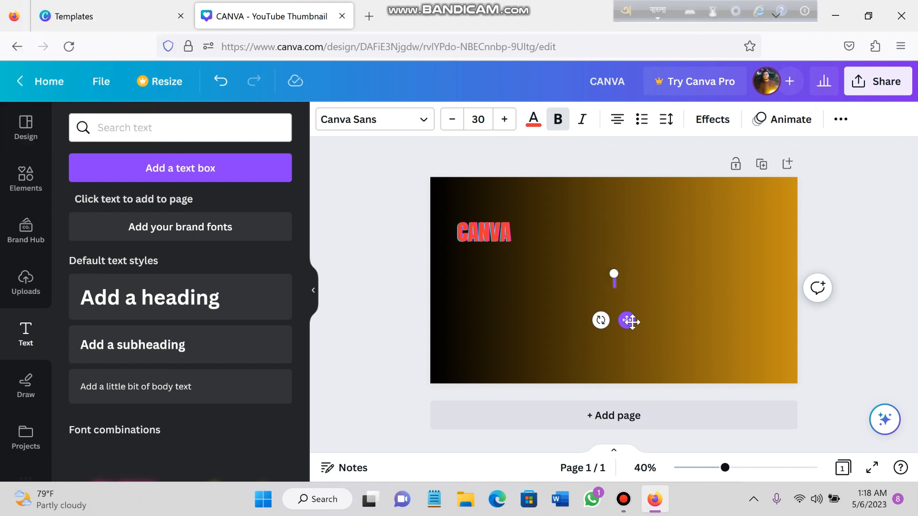
type("ber thambeil ")
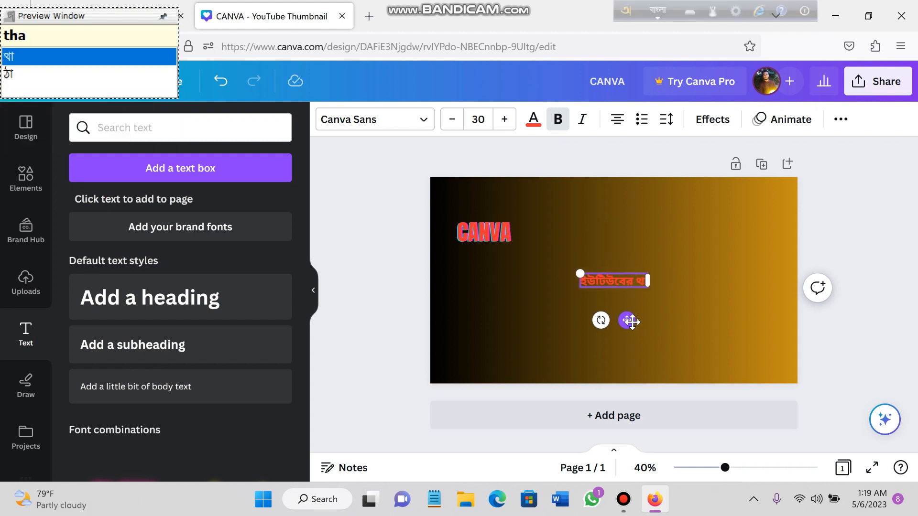
type("toIri kor")
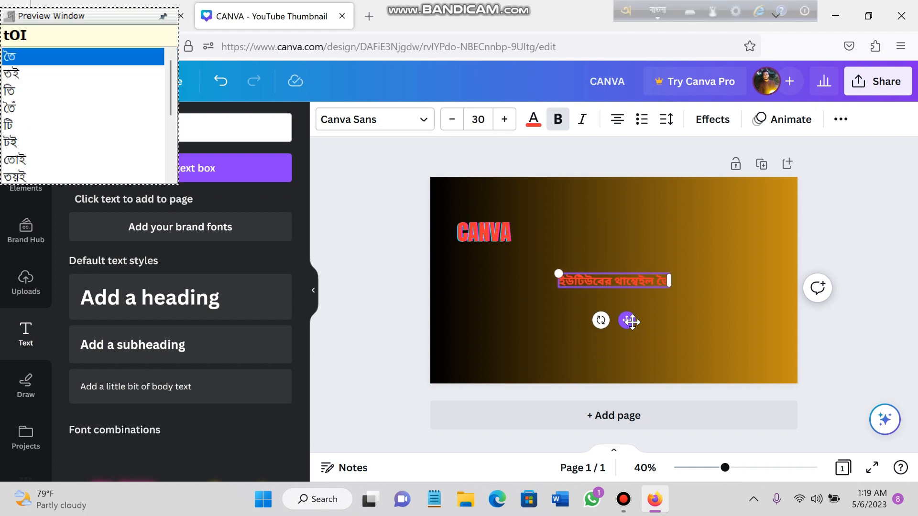
type("ar soho upay")
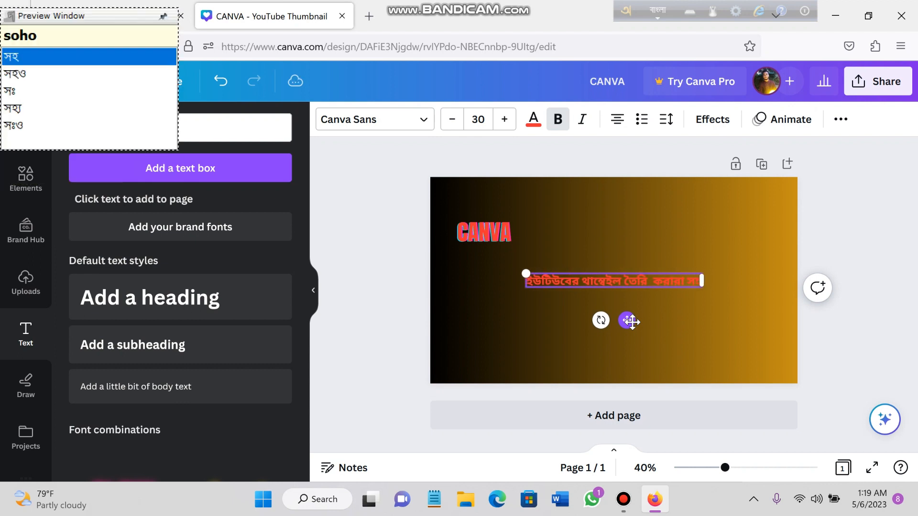
Color the whole Bengali subheading dark blue from the default solid colors
triple_click(645, 283)
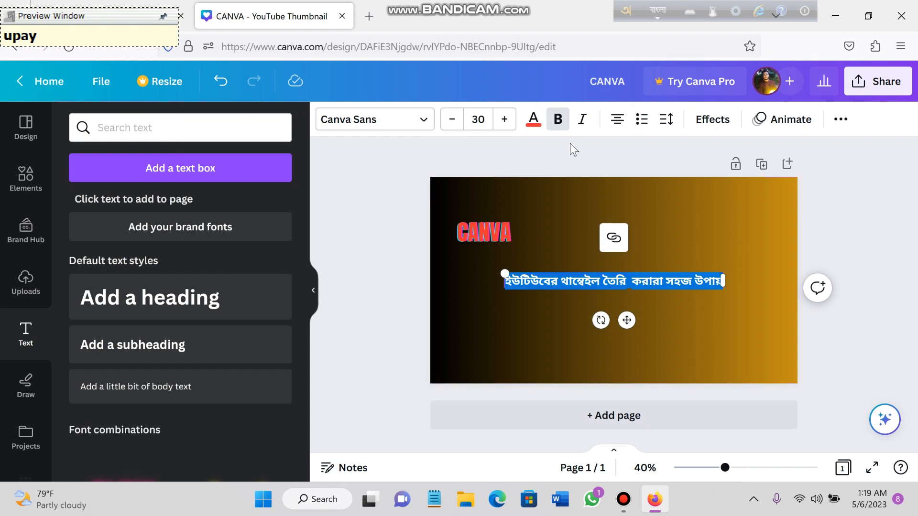
left_click(559, 120)
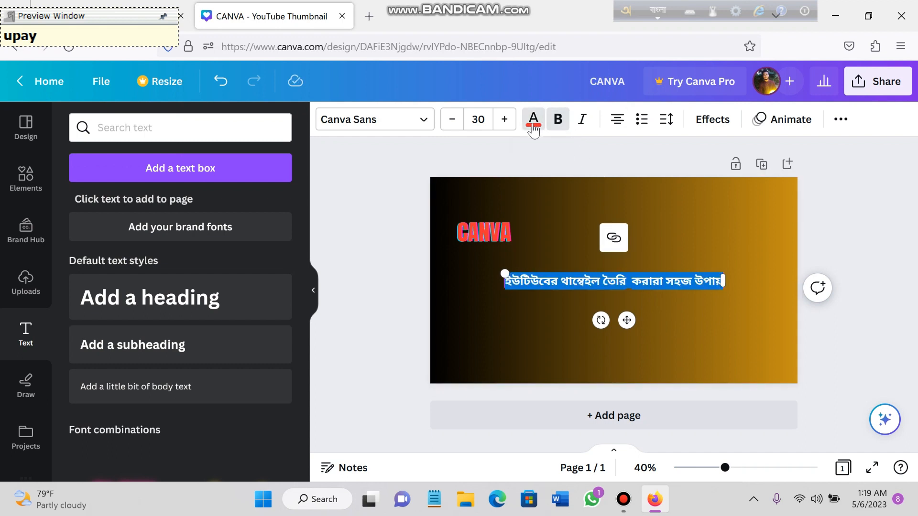
left_click(534, 119)
scroll(125, 381, "down", 2)
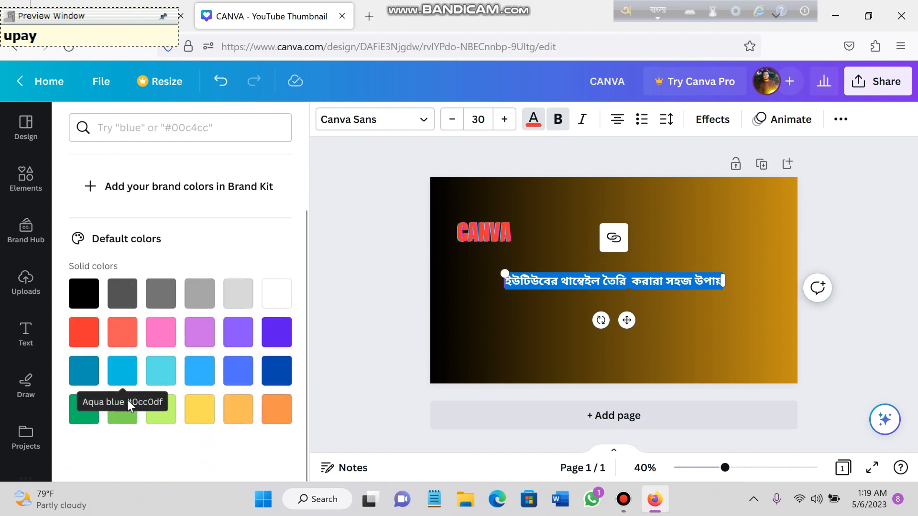
left_click(161, 410)
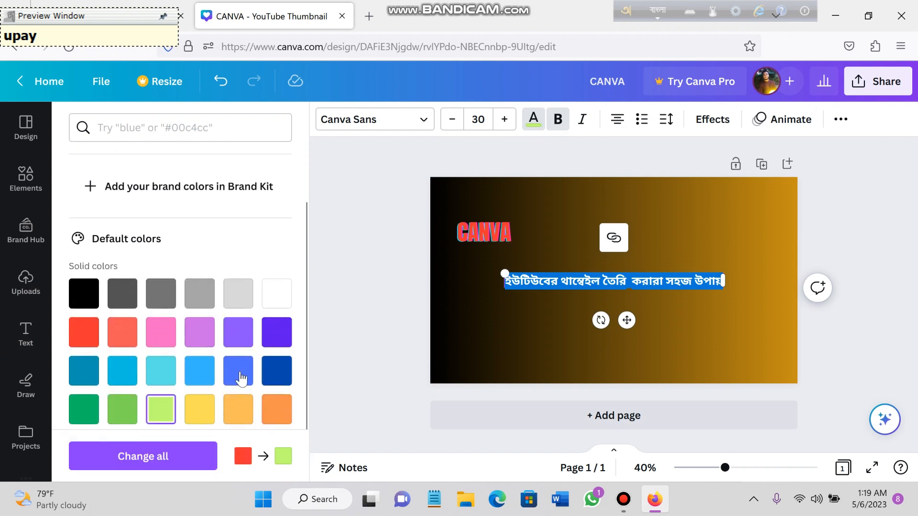
left_click(276, 379)
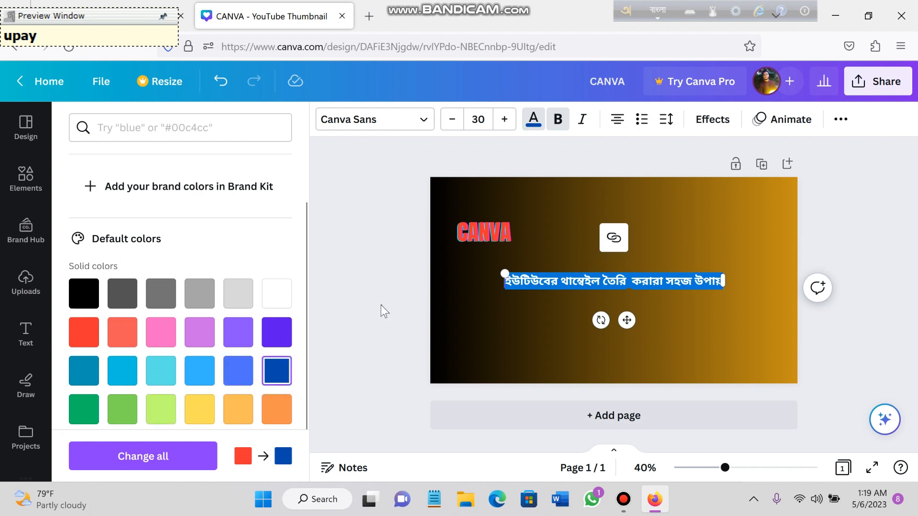
left_click(381, 305)
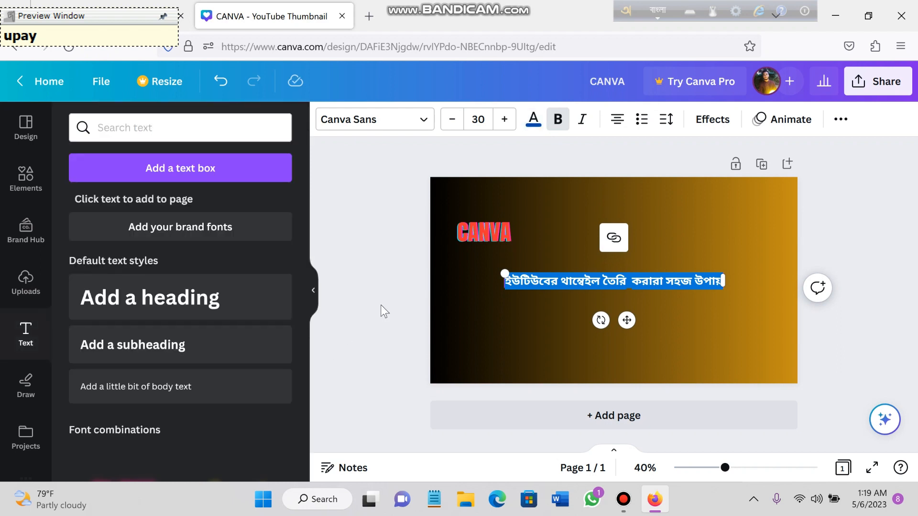
Increase the Bengali subheading's size to 48 and move it up to just below the CANVA text
left_click(592, 280)
triple_click(593, 280)
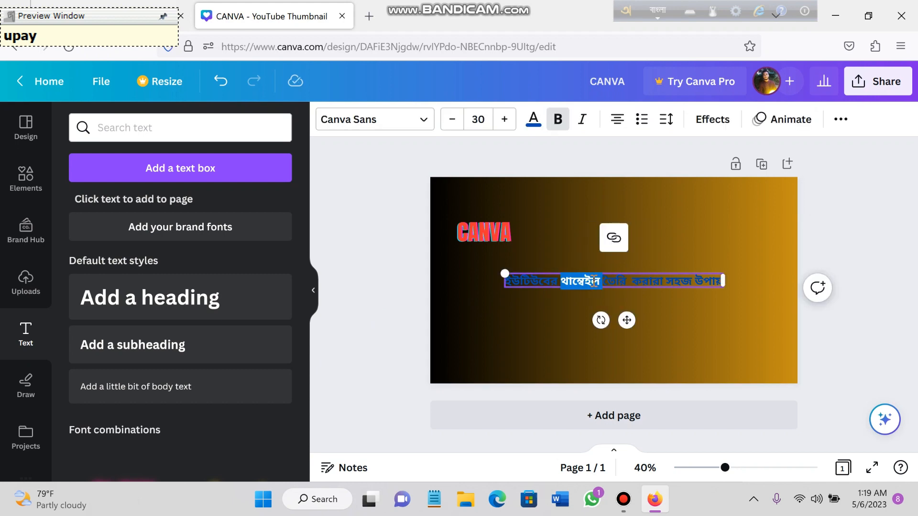
left_click(511, 127)
left_click(511, 127)
left_click(512, 130)
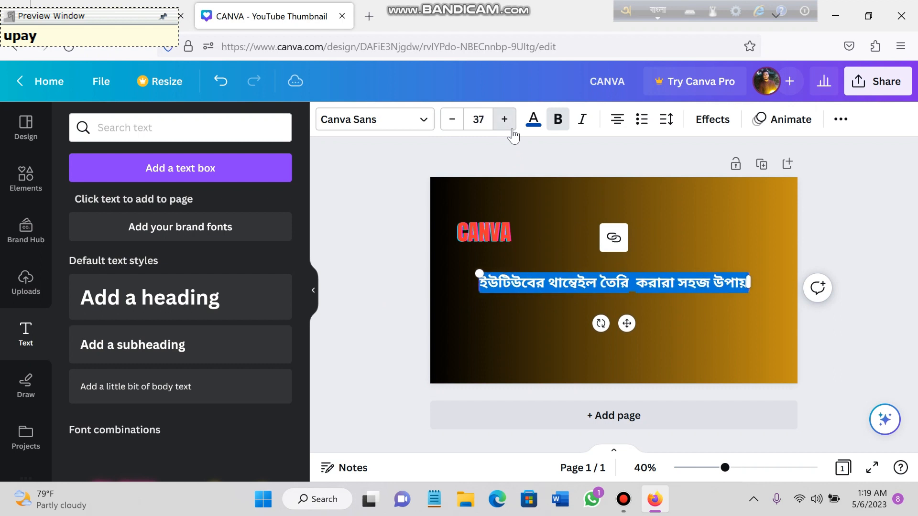
left_click(512, 130)
left_click(512, 130)
left_click(512, 130)
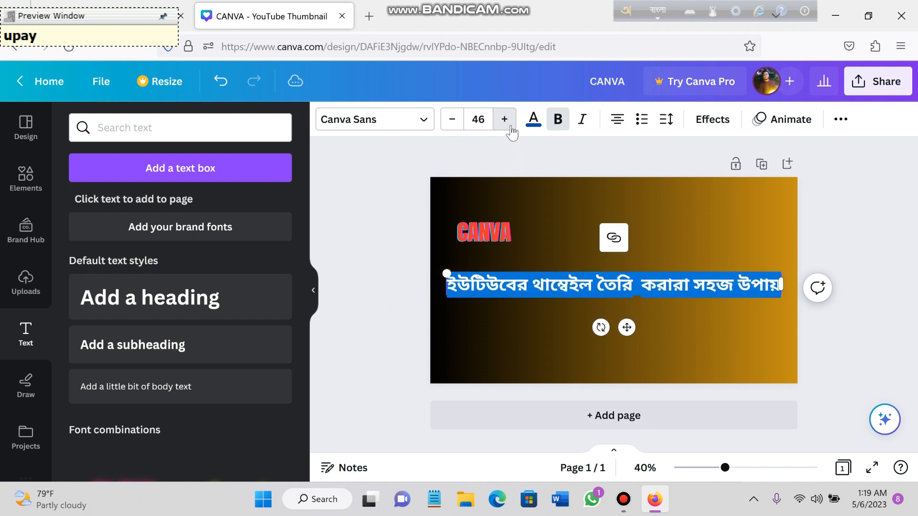
left_click(512, 130)
left_click(512, 130)
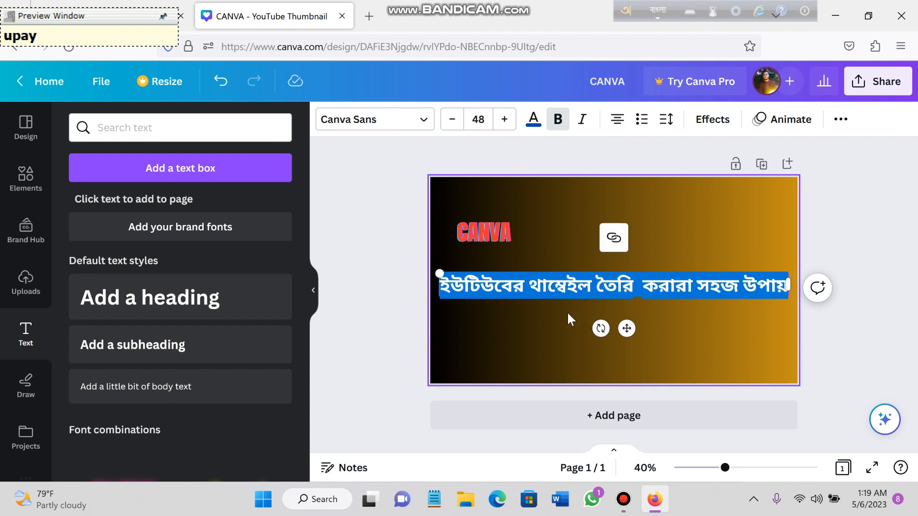
left_click_drag(578, 299, 583, 271)
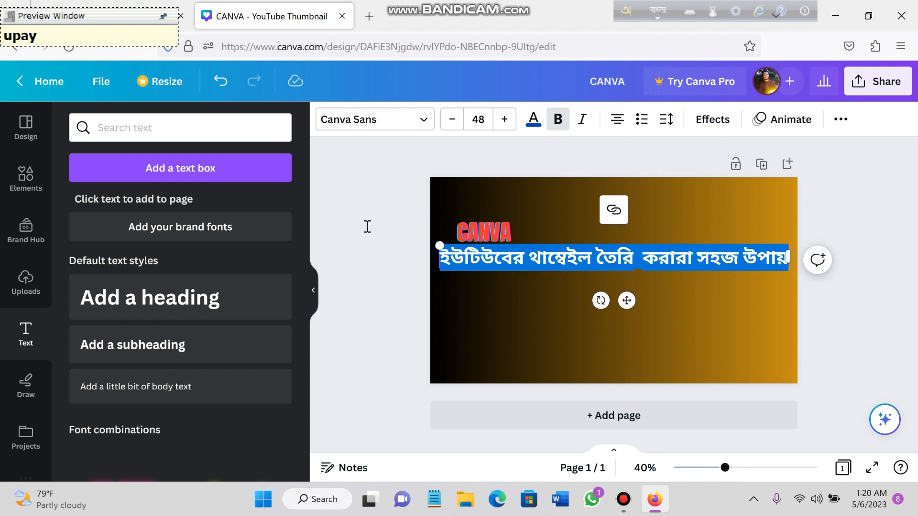
left_click(381, 234)
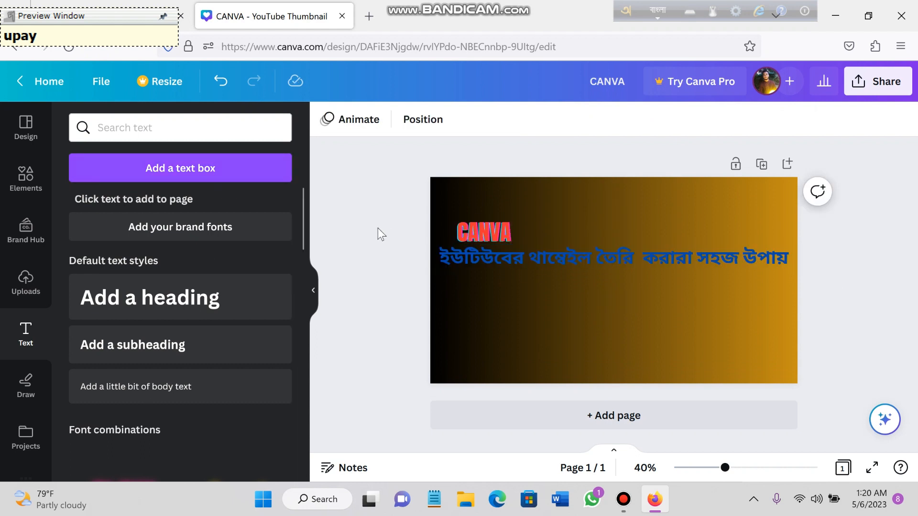
Upload the image dance_1-removebg-preview from the Pictures folder to the design's uploads
left_click(26, 286)
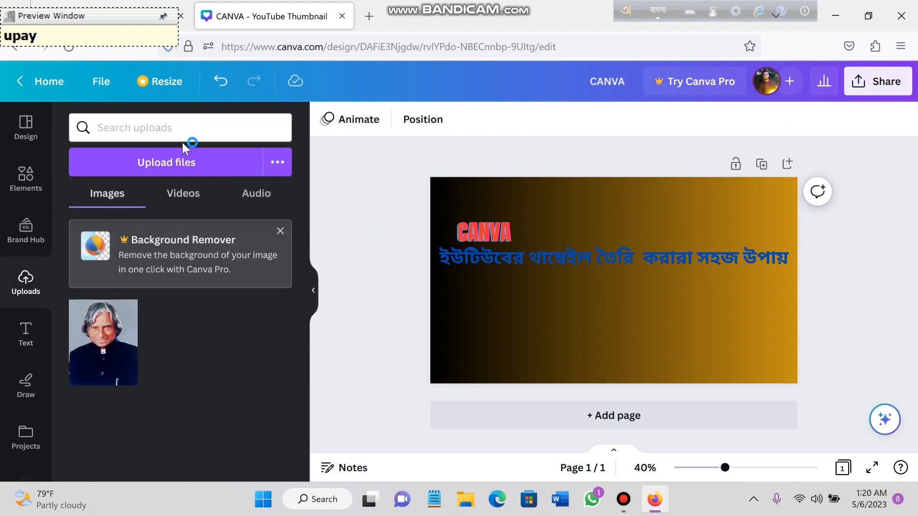
left_click(181, 163)
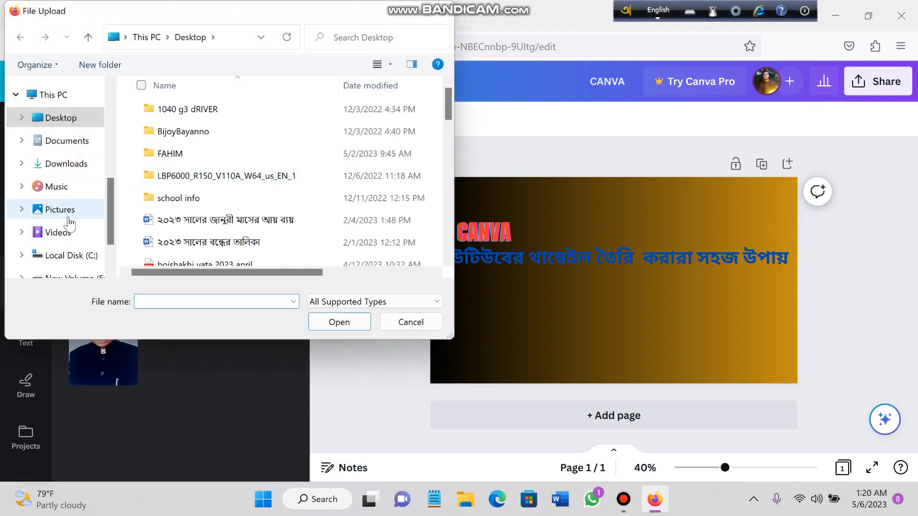
scroll(85, 165, "down", 1)
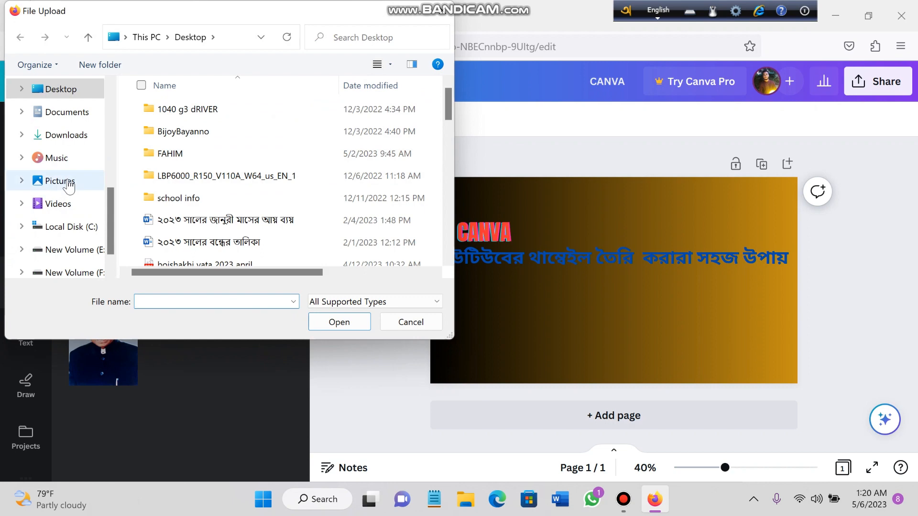
left_click(69, 184)
scroll(289, 239, "down", 1)
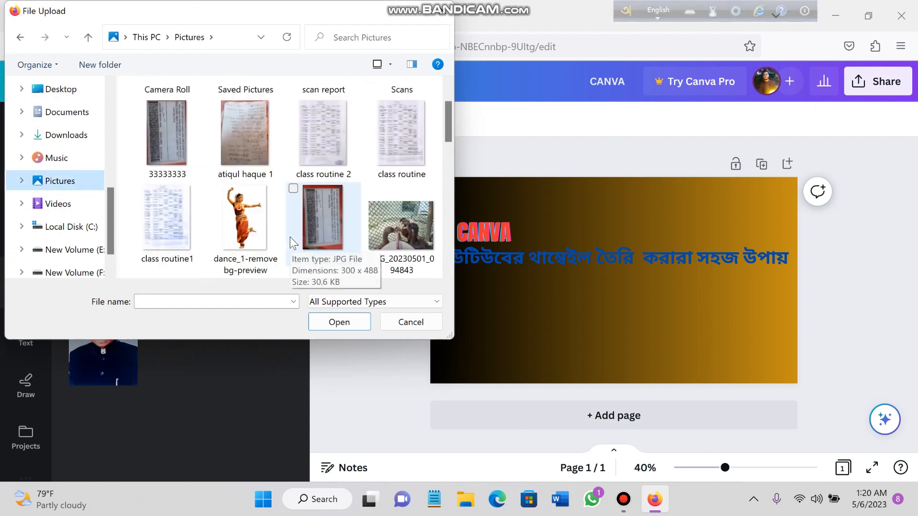
scroll(289, 237, "down", 3)
scroll(290, 236, "down", 3)
scroll(290, 237, "up", 10)
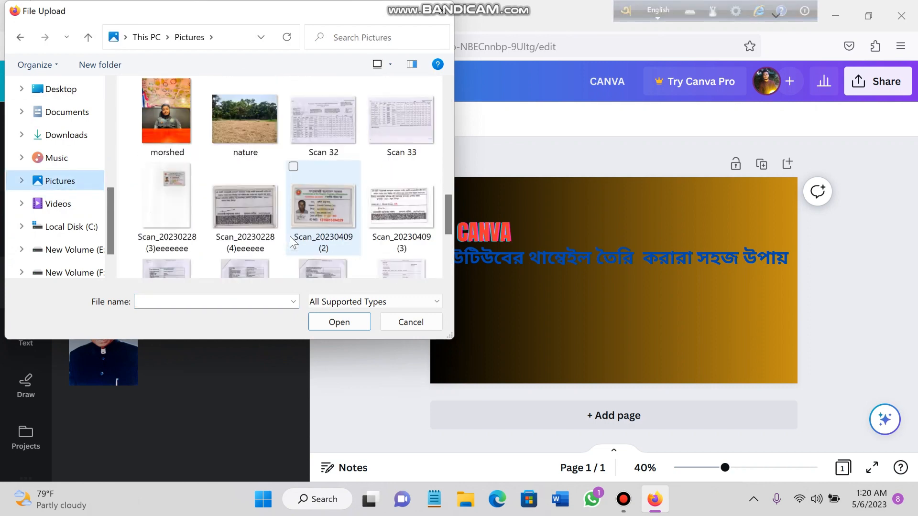
scroll(290, 236, "up", 2)
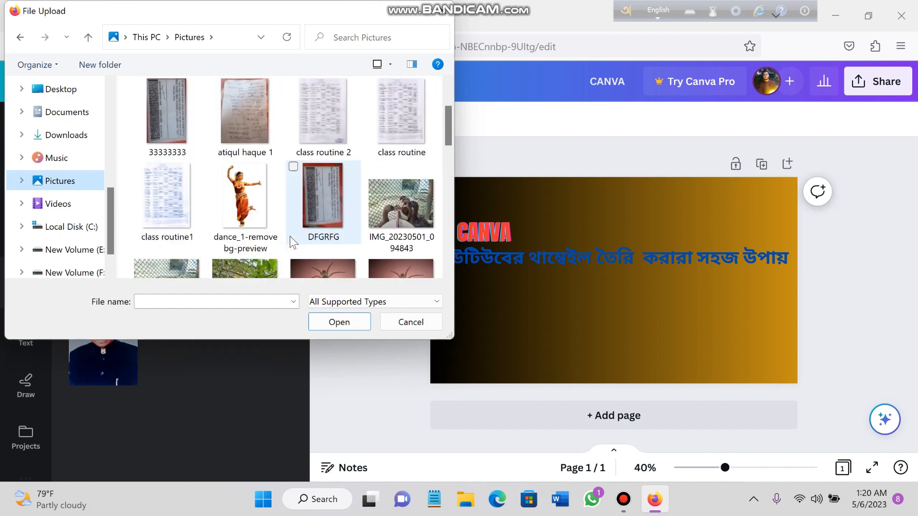
left_click(227, 209)
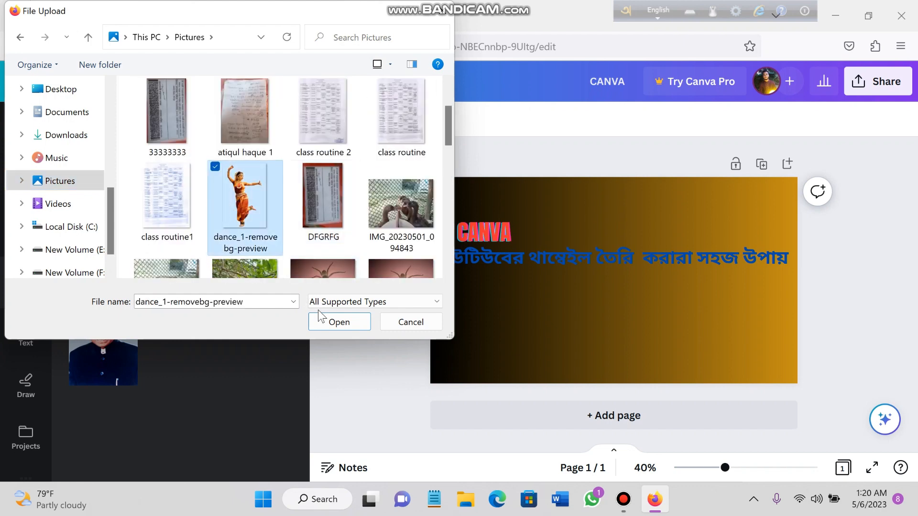
left_click(341, 323)
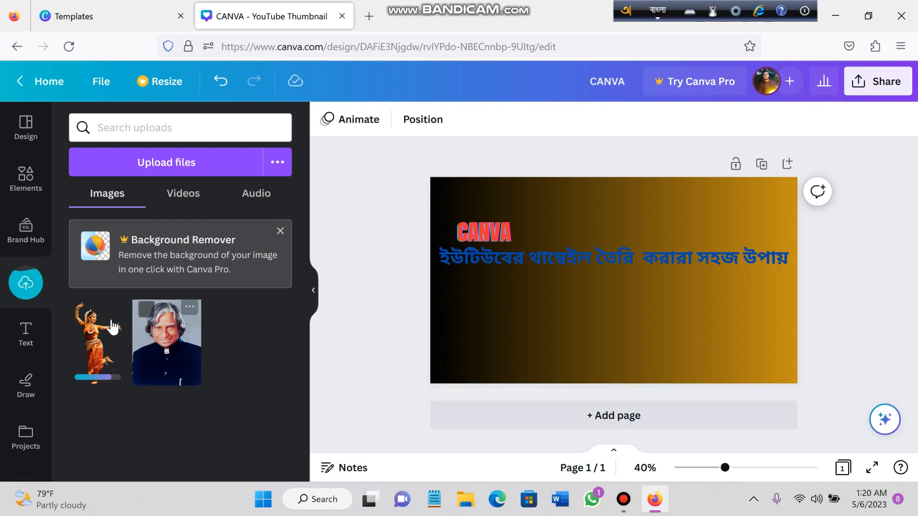
Try placing the uploaded dancer image, enlarged, along the right side of the thumbnail, then take it off the page
left_click(97, 350)
left_click_drag(581, 352, 540, 320)
left_click_drag(594, 364, 819, 424)
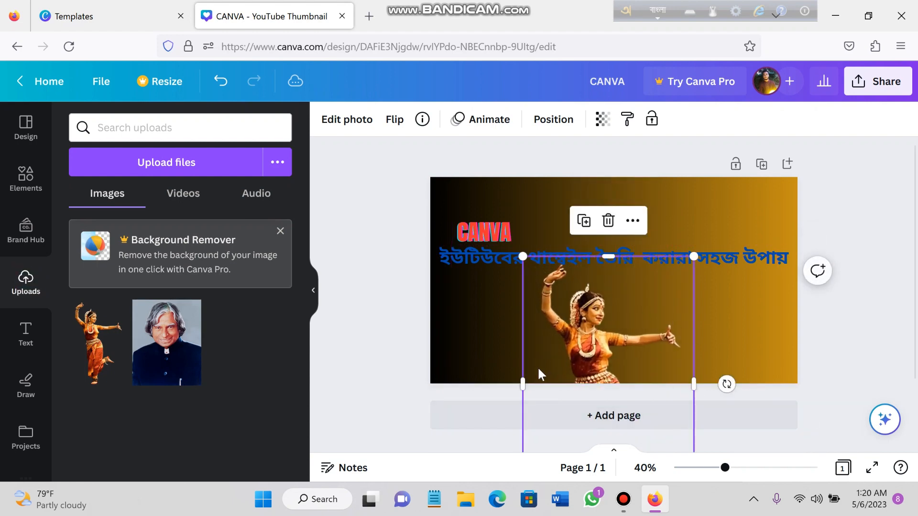
left_click_drag(597, 357, 721, 245)
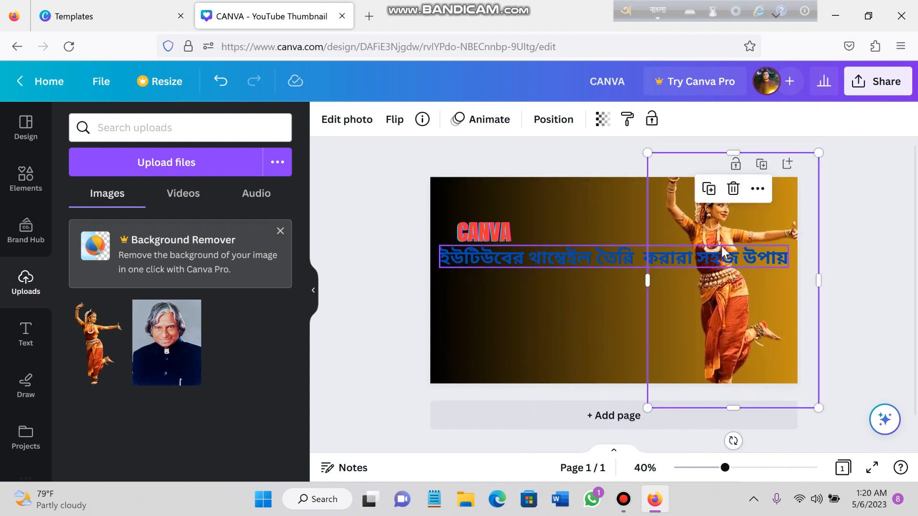
left_click(841, 289)
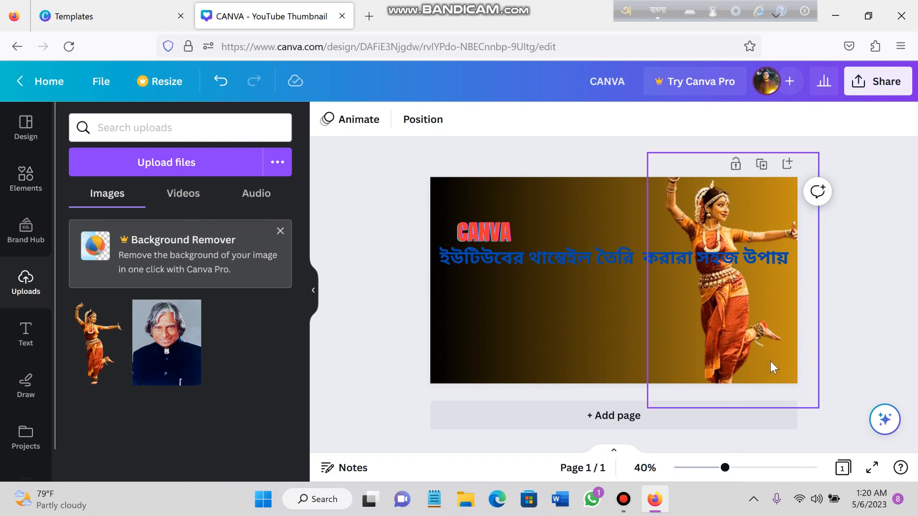
left_click_drag(732, 323, 915, 330)
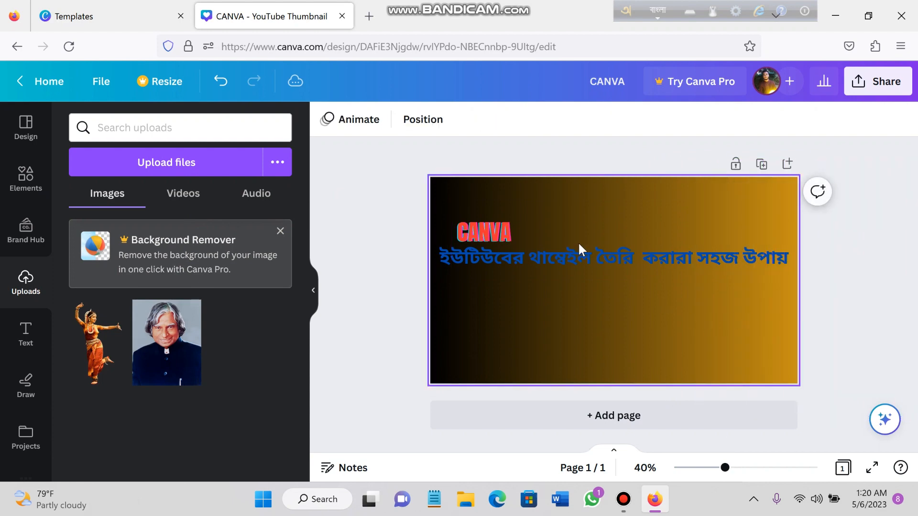
Lower the Bengali subheading slightly and add a pill shape behind it, stretched to its full width and made taller, with the text centered
left_click_drag(565, 248, 561, 267)
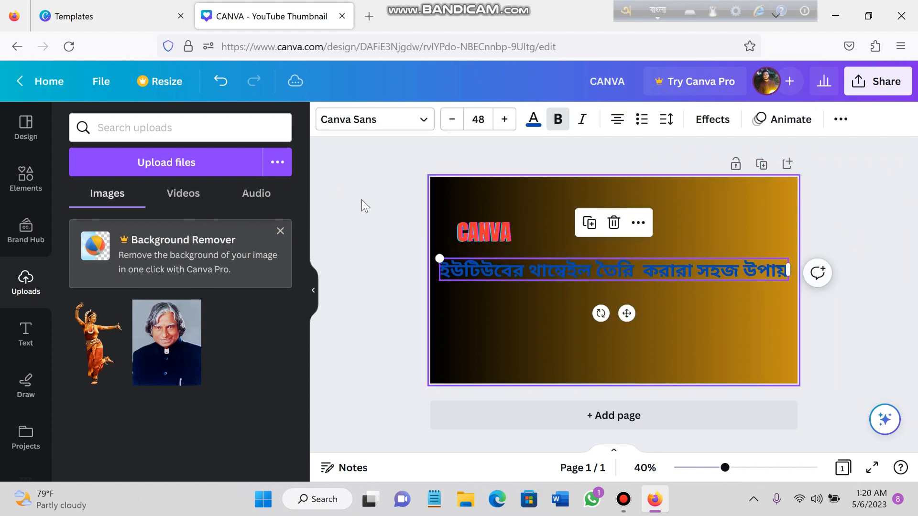
left_click(26, 178)
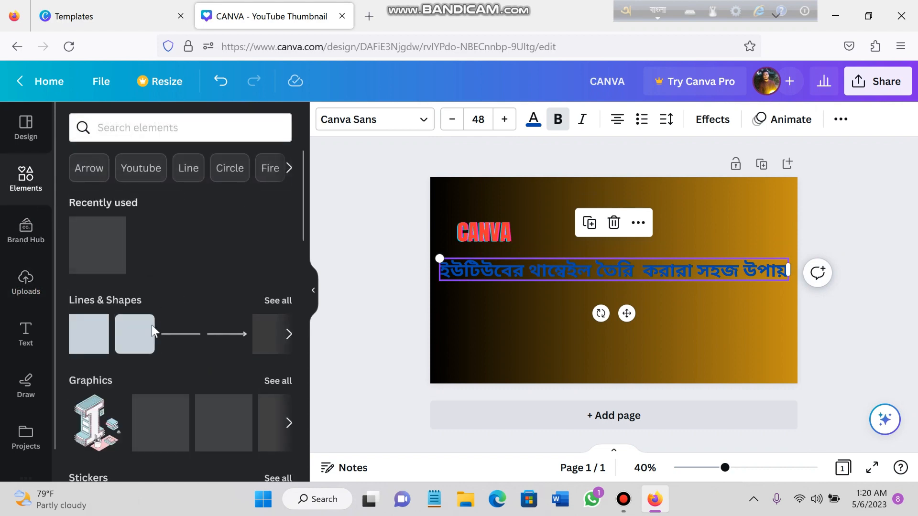
left_click(278, 300)
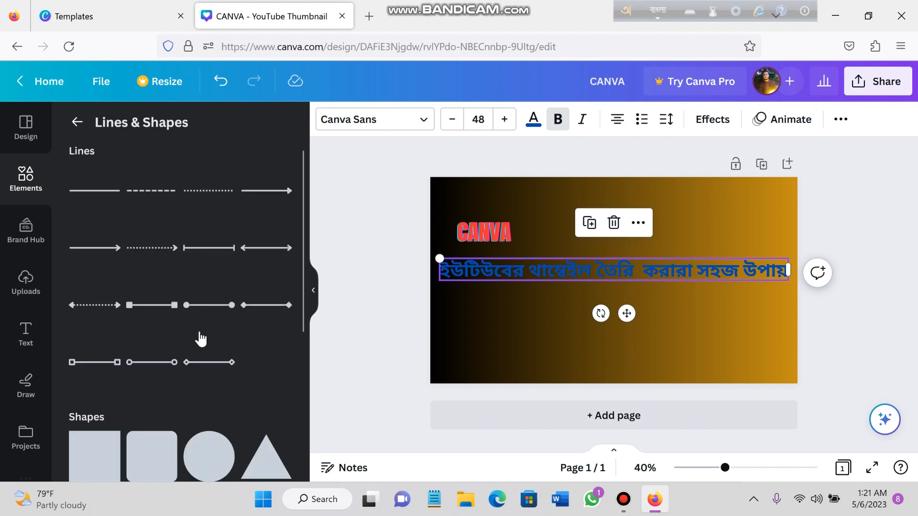
scroll(201, 339, "down", 10)
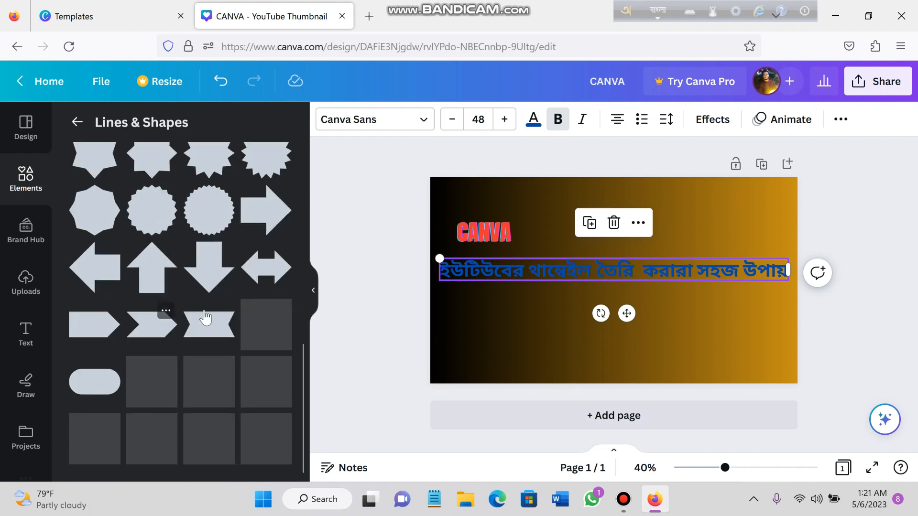
left_click(87, 383)
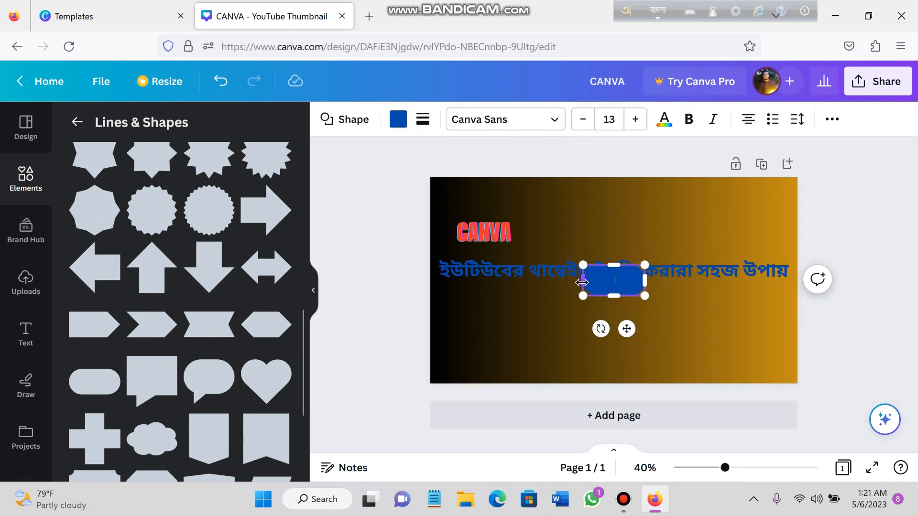
left_click_drag(582, 283, 440, 283)
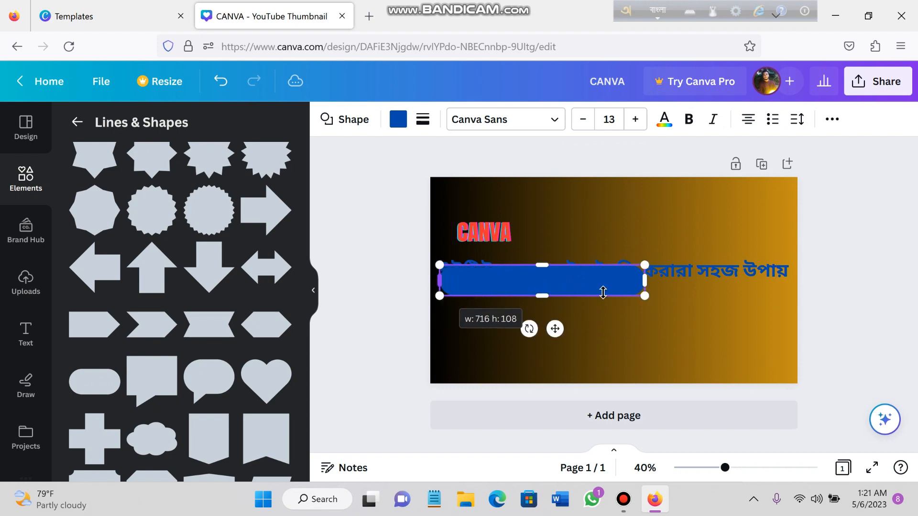
left_click_drag(645, 280, 797, 279)
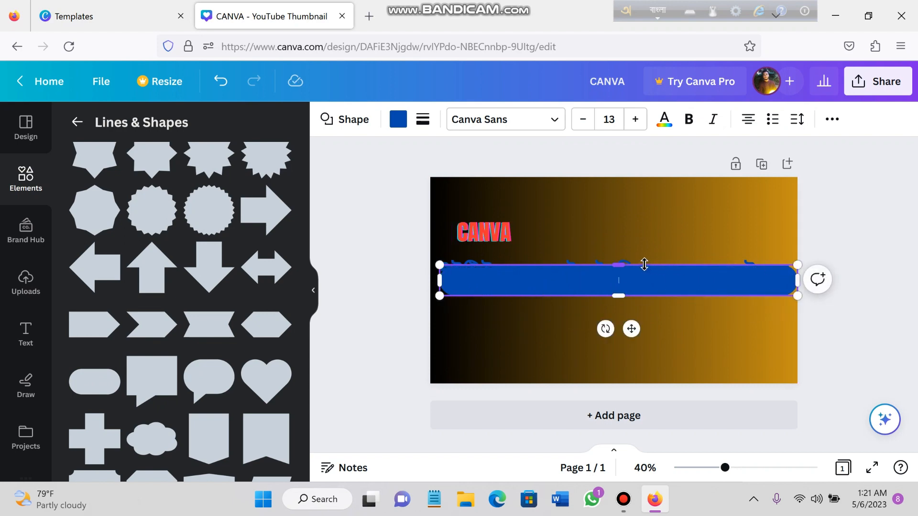
mouse_move(644, 264)
left_mouse_down()
mouse_move(636, 252)
mouse_move(635, 273)
left_mouse_up()
left_click(620, 270)
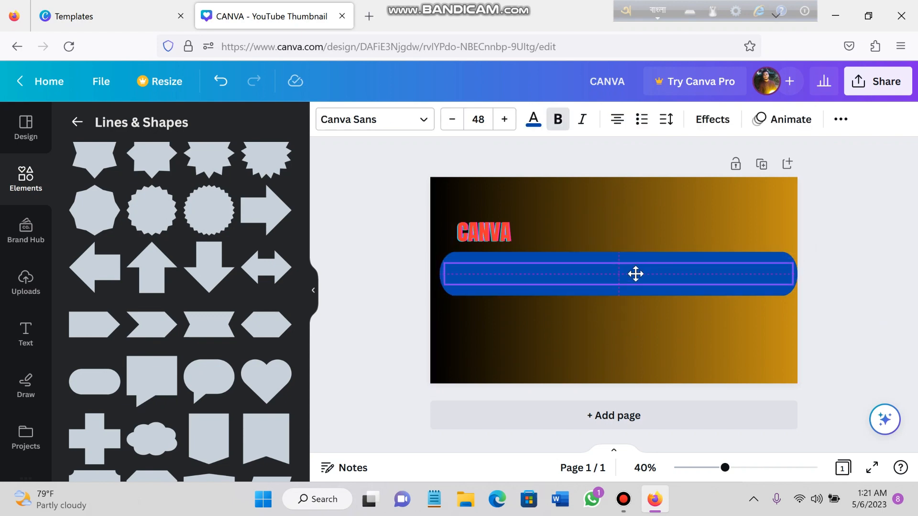
Fill the wide pill shape behind the Bengali subheading with white
left_click(679, 294)
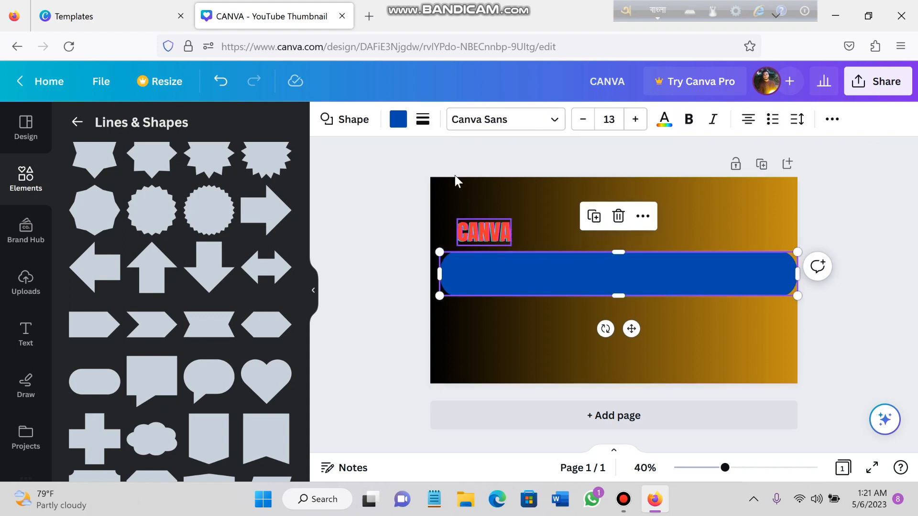
left_click(403, 121)
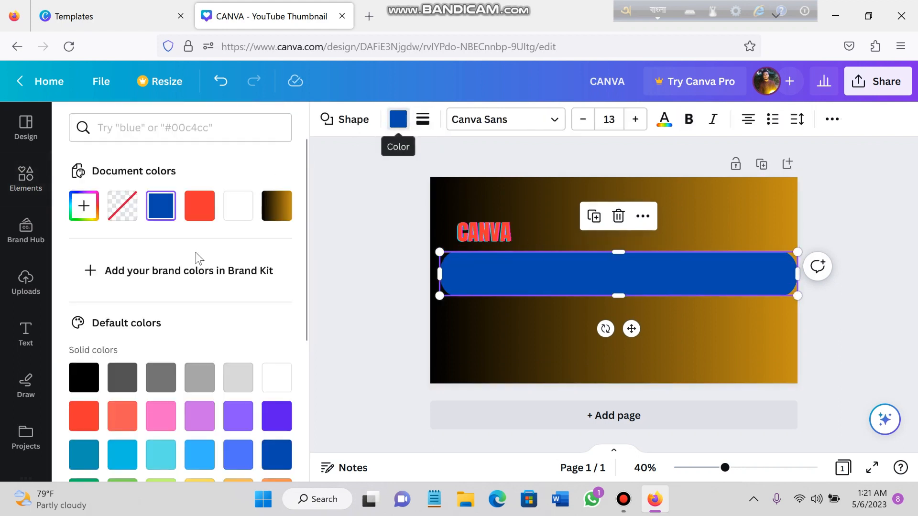
left_click(277, 383)
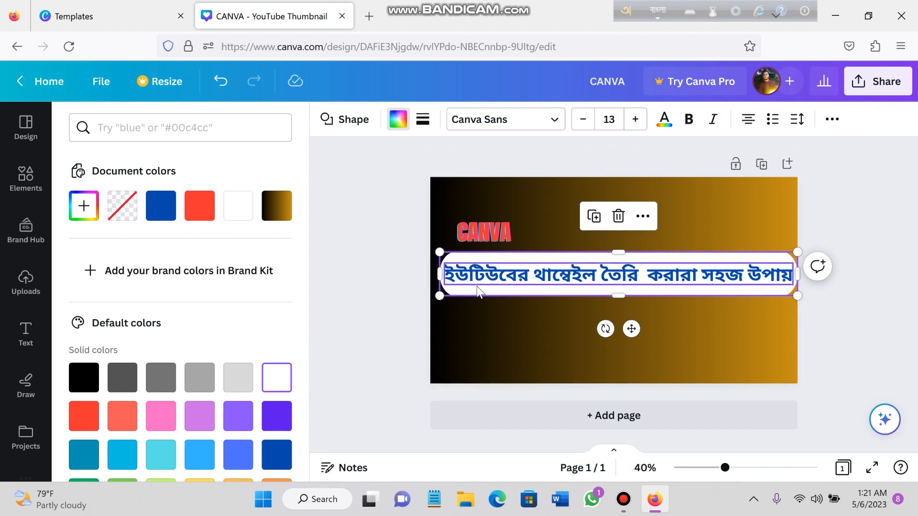
Add a second pill shape behind the CANVA text and widen it slightly beyond both ends of the word
left_click(9, 195)
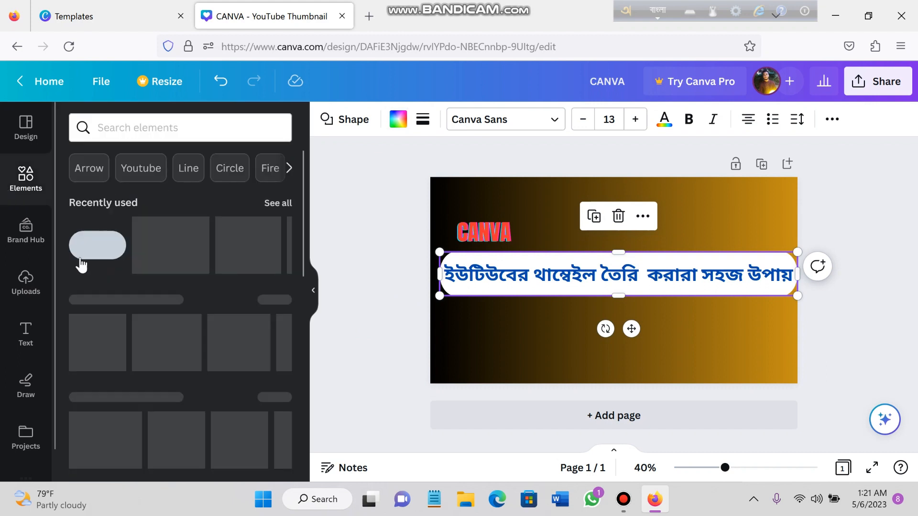
left_click(99, 257)
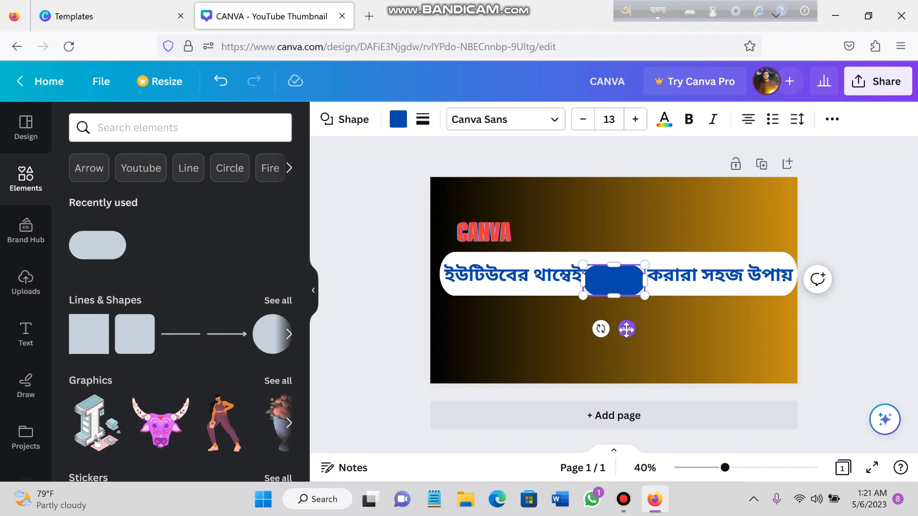
left_click_drag(627, 329, 497, 281)
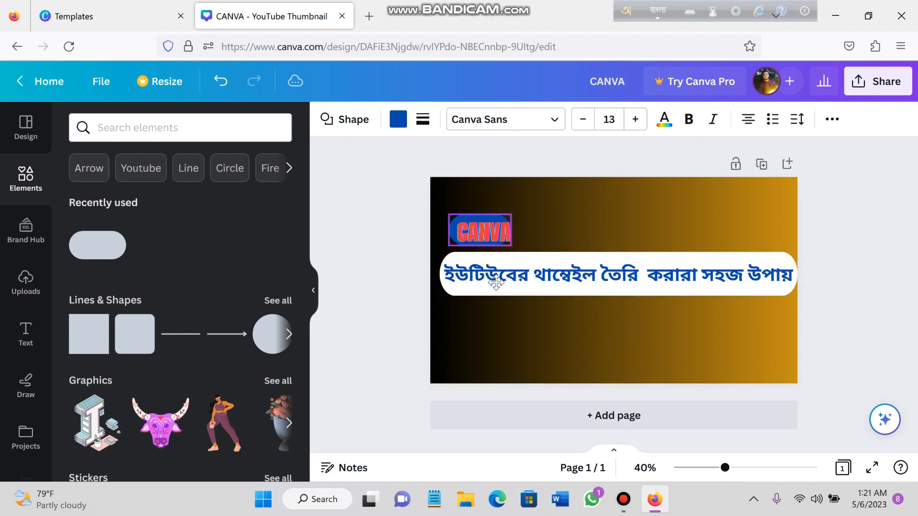
left_click_drag(521, 232, 528, 233)
left_click_drag(458, 233, 445, 232)
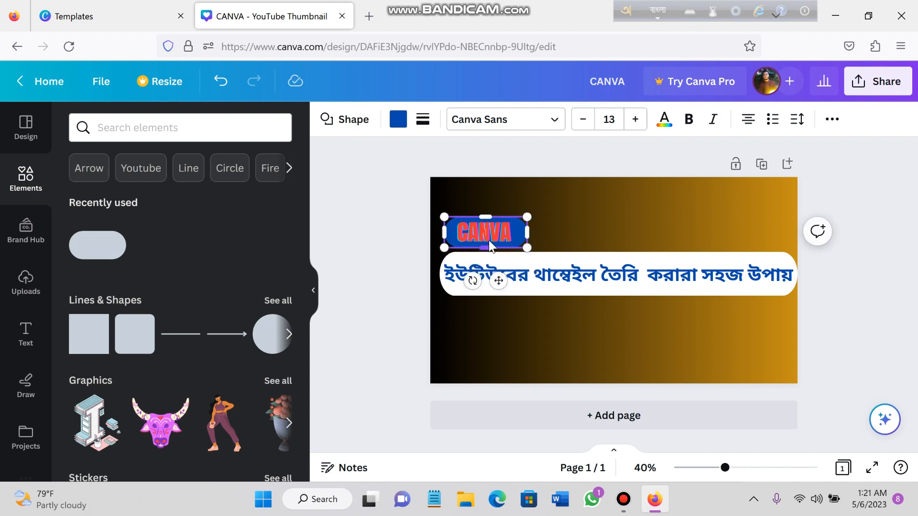
Fill the small pill shape behind the CANVA text with white from the document colors
left_click(391, 124)
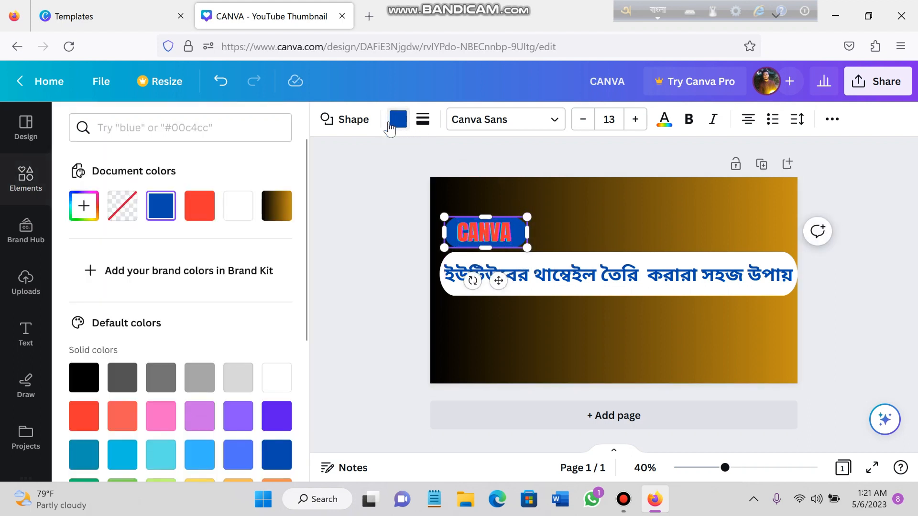
left_click(238, 209)
left_click(376, 314)
left_click(375, 309)
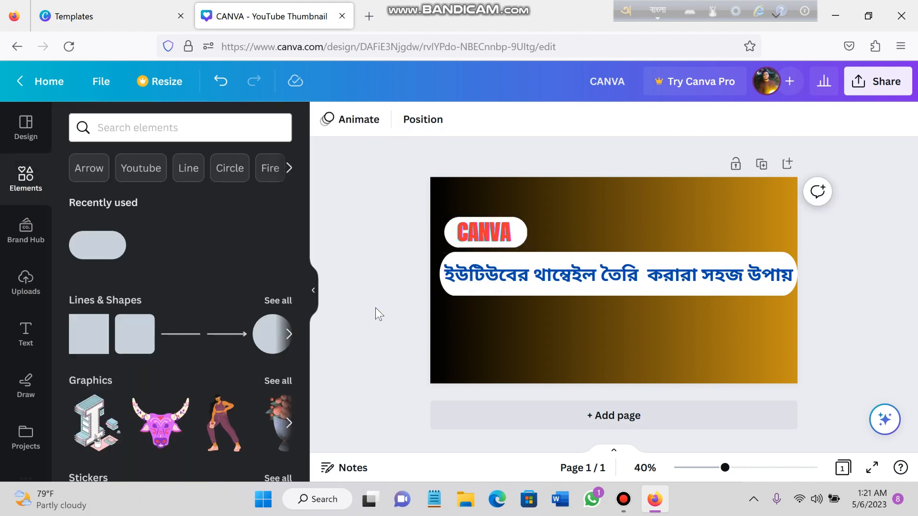
Browse the available lines, shapes, drawing tools and font combinations for more thumbnail elements
left_click(286, 302)
scroll(163, 351, "down", 5)
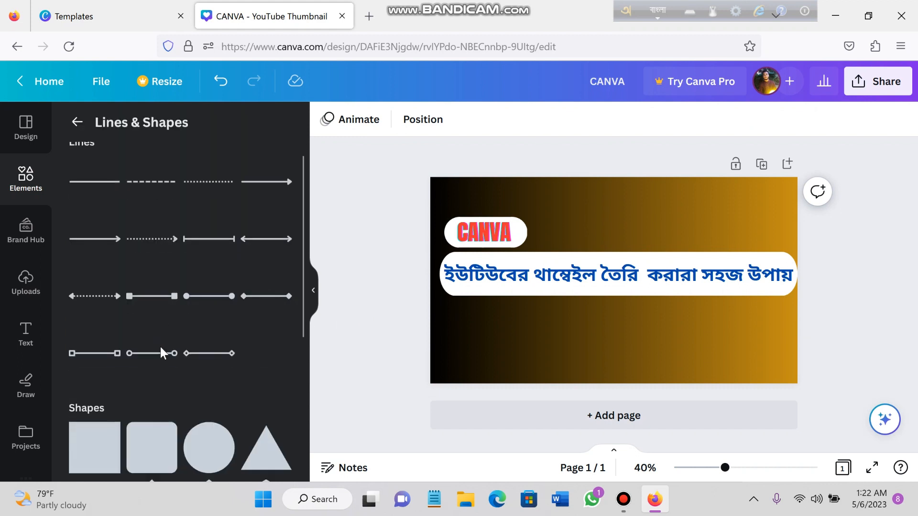
scroll(162, 354, "down", 10)
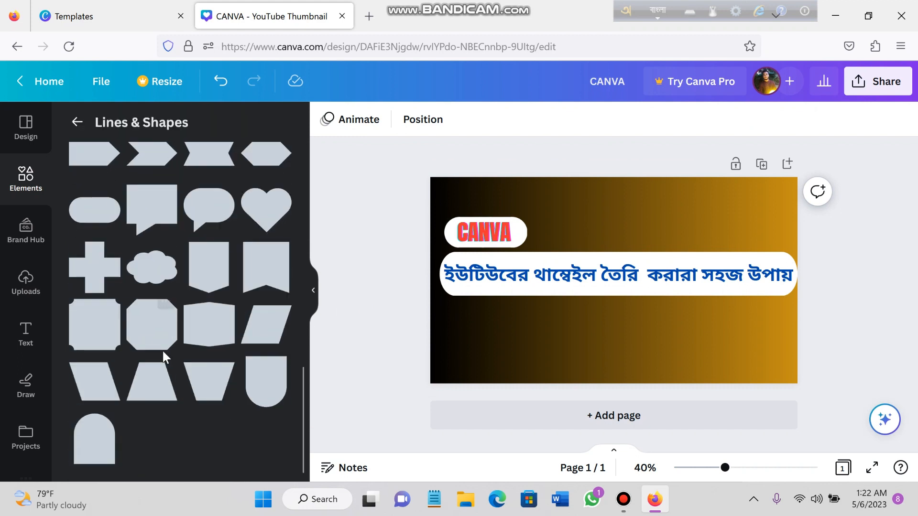
scroll(119, 365, "up", 10)
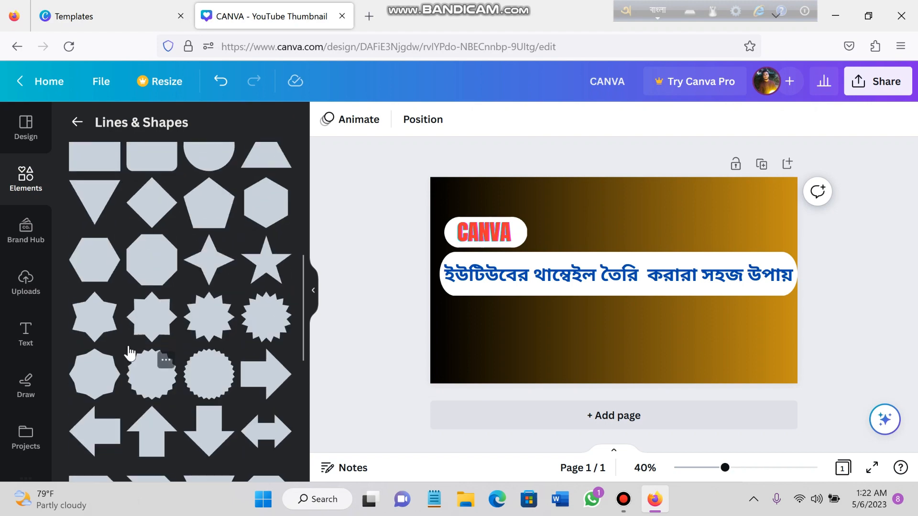
scroll(129, 352, "up", 1)
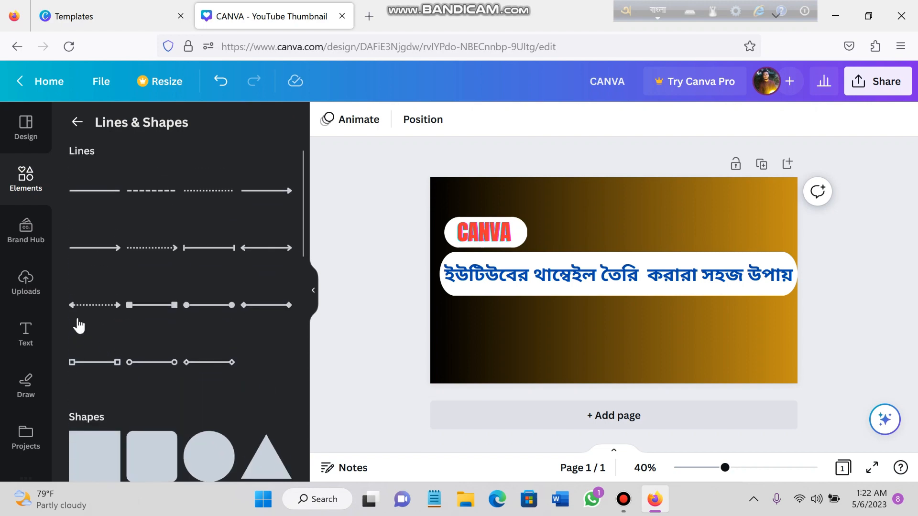
left_click(33, 387)
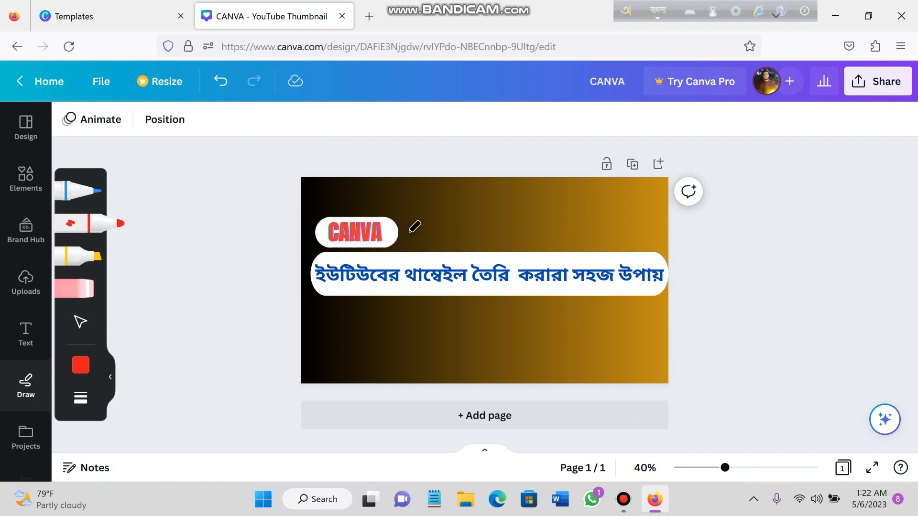
left_click(38, 340)
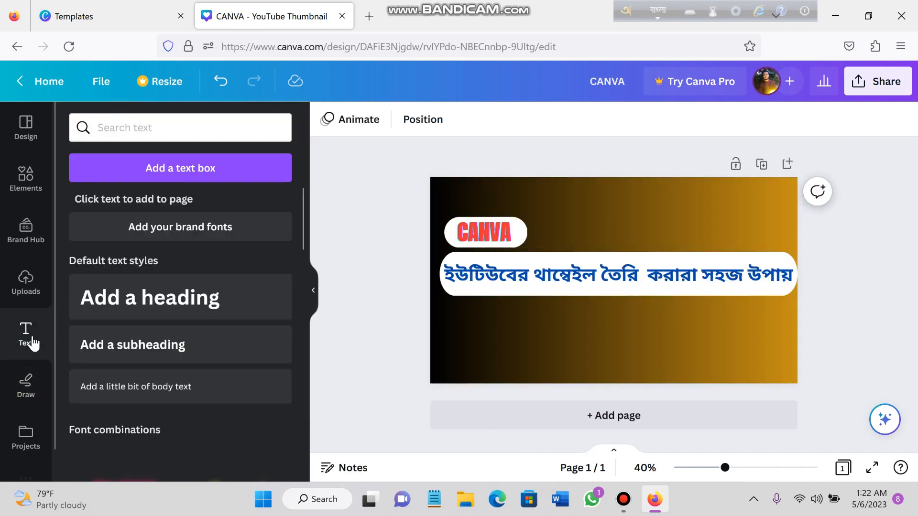
scroll(180, 366, "down", 3)
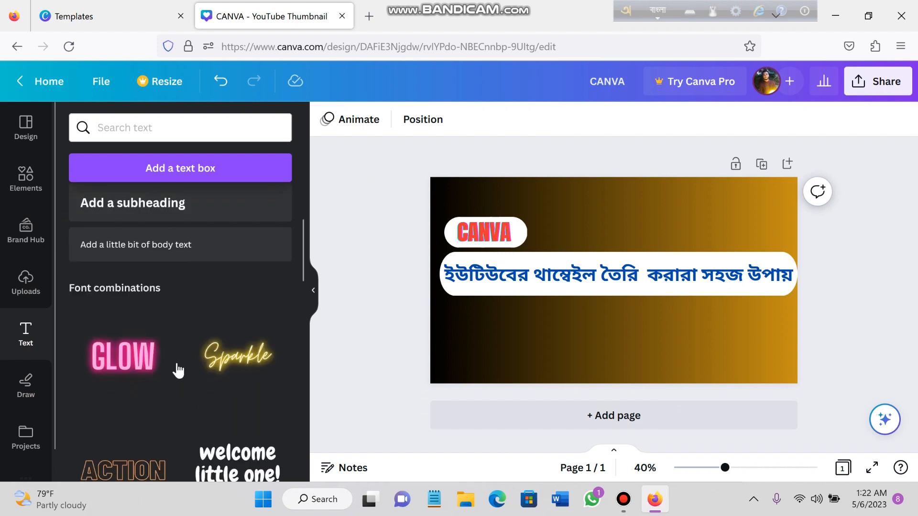
scroll(176, 372, "down", 3)
scroll(175, 371, "up", 6)
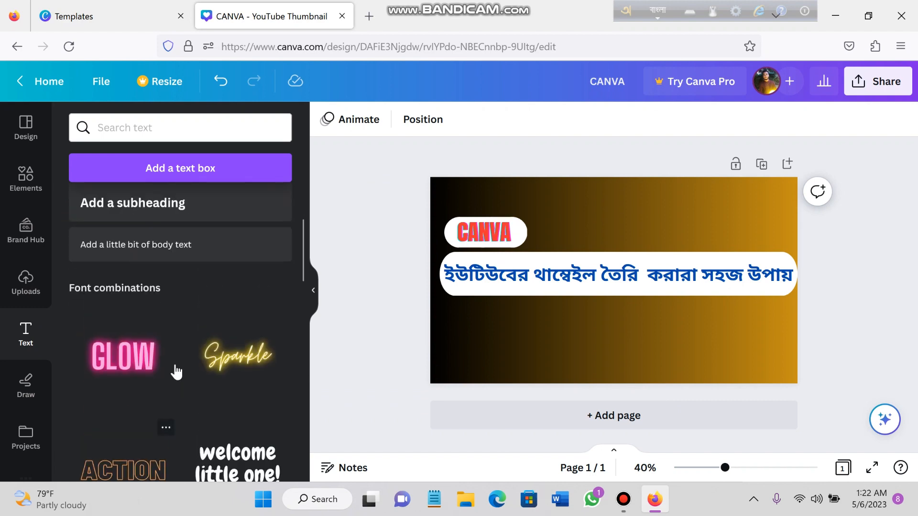
left_click(24, 181)
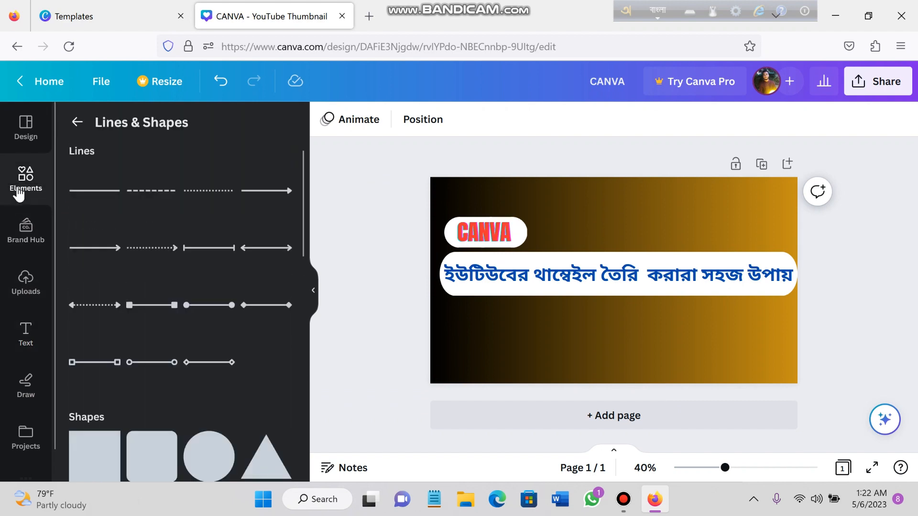
Return to the uploaded images and dismiss the Background Remover notice above them
left_click(26, 284)
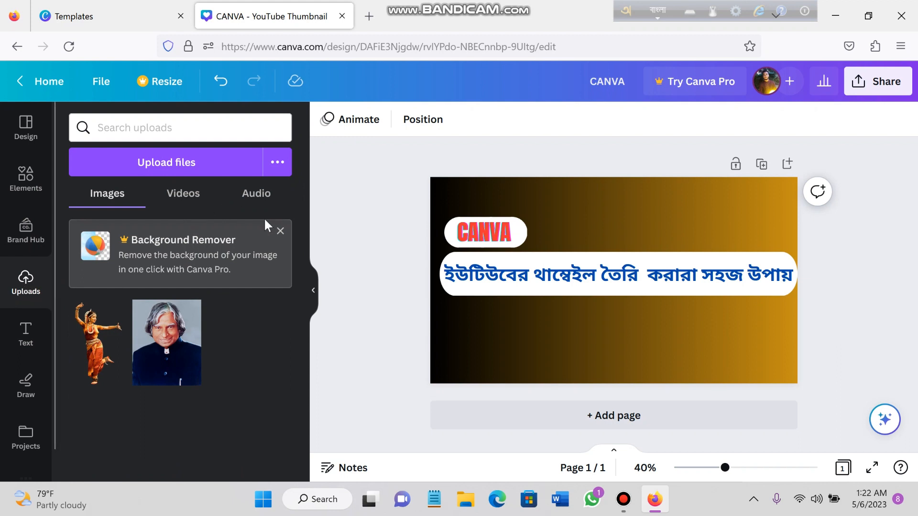
left_click(280, 231)
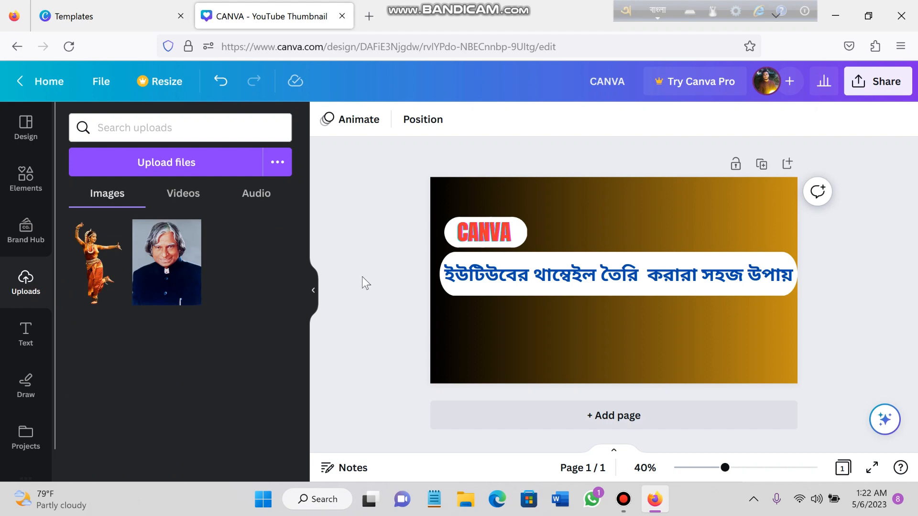